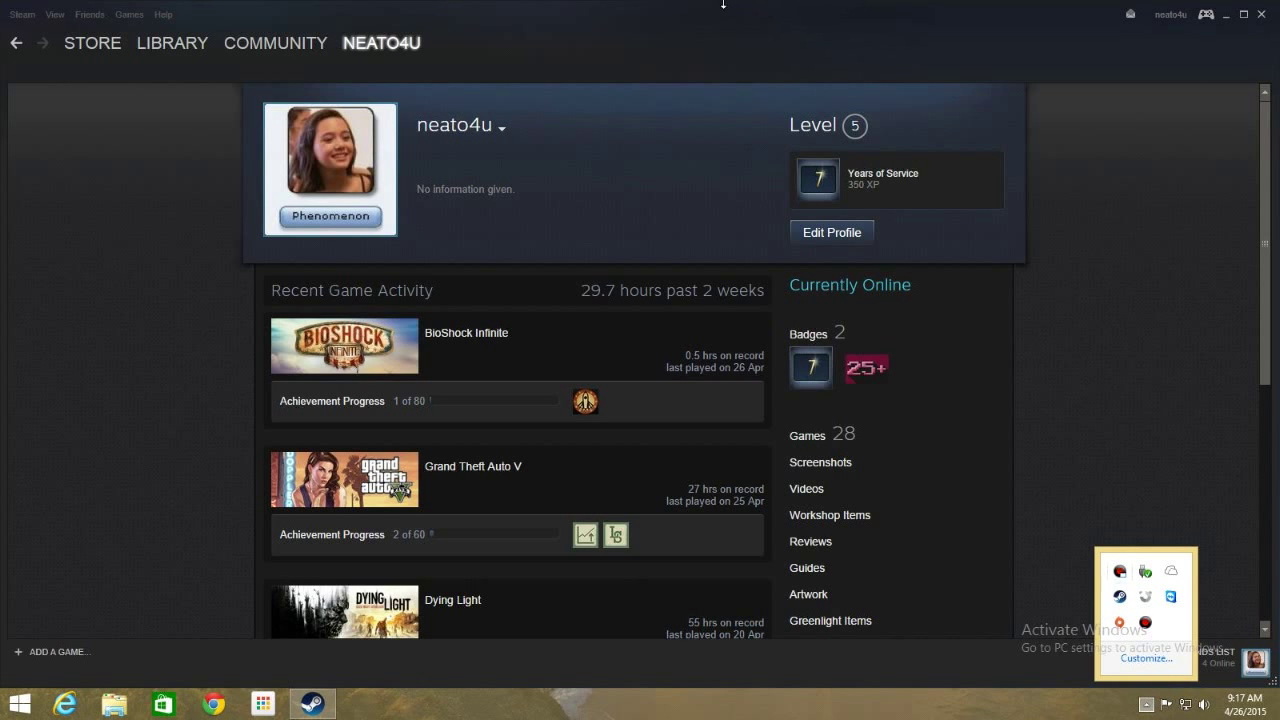
# Open Grand Theft Auto V's properties from the library and browse its local files.
pyautogui.click(158, 44)
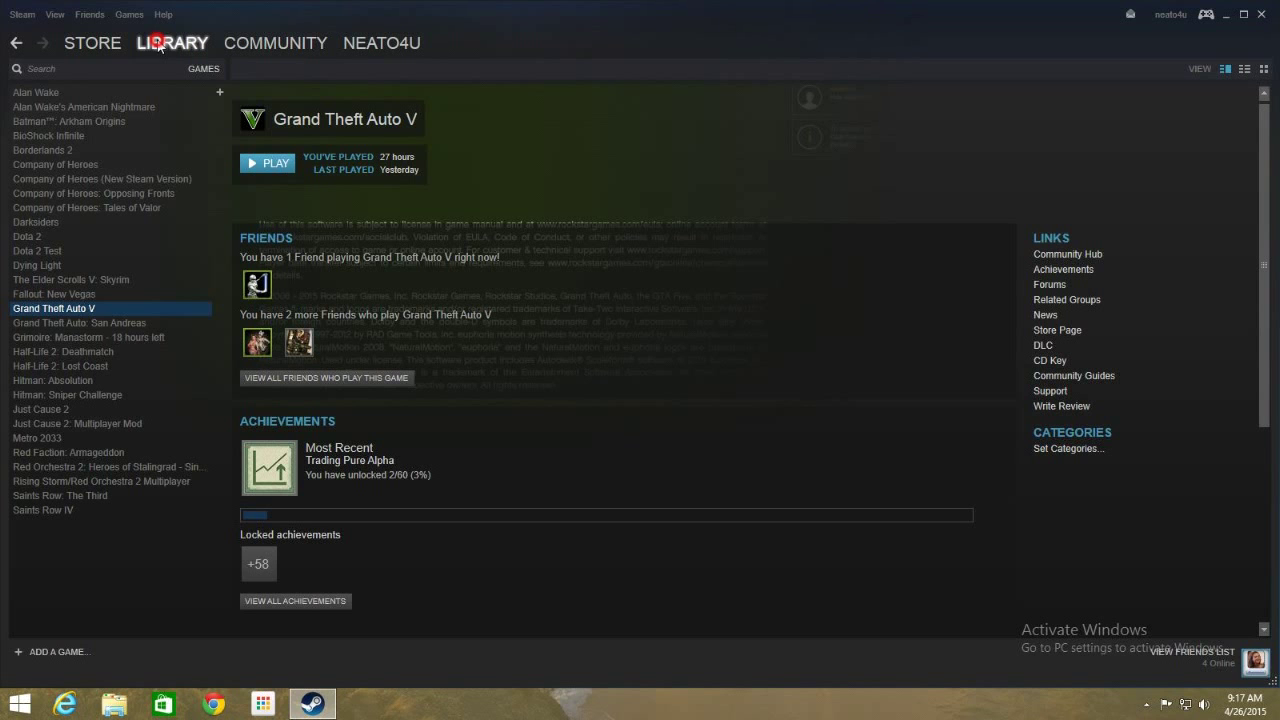
pyautogui.rightClick(95, 310)
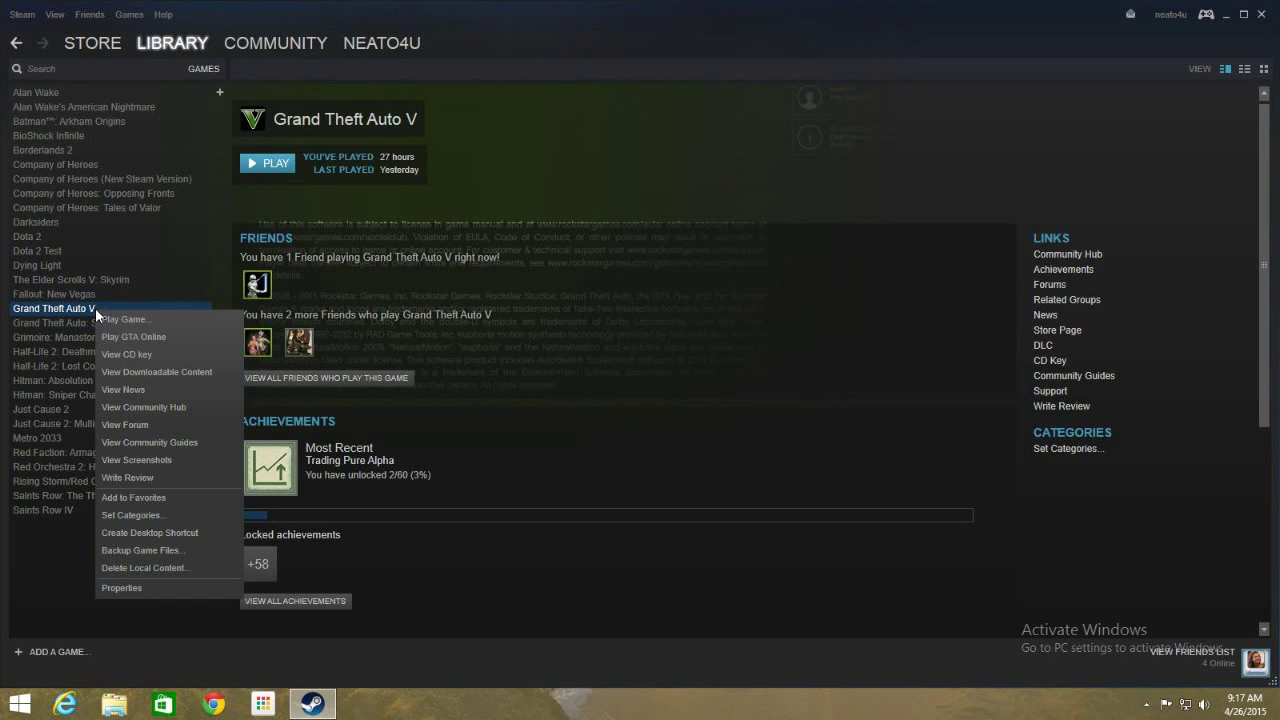
pyautogui.click(140, 589)
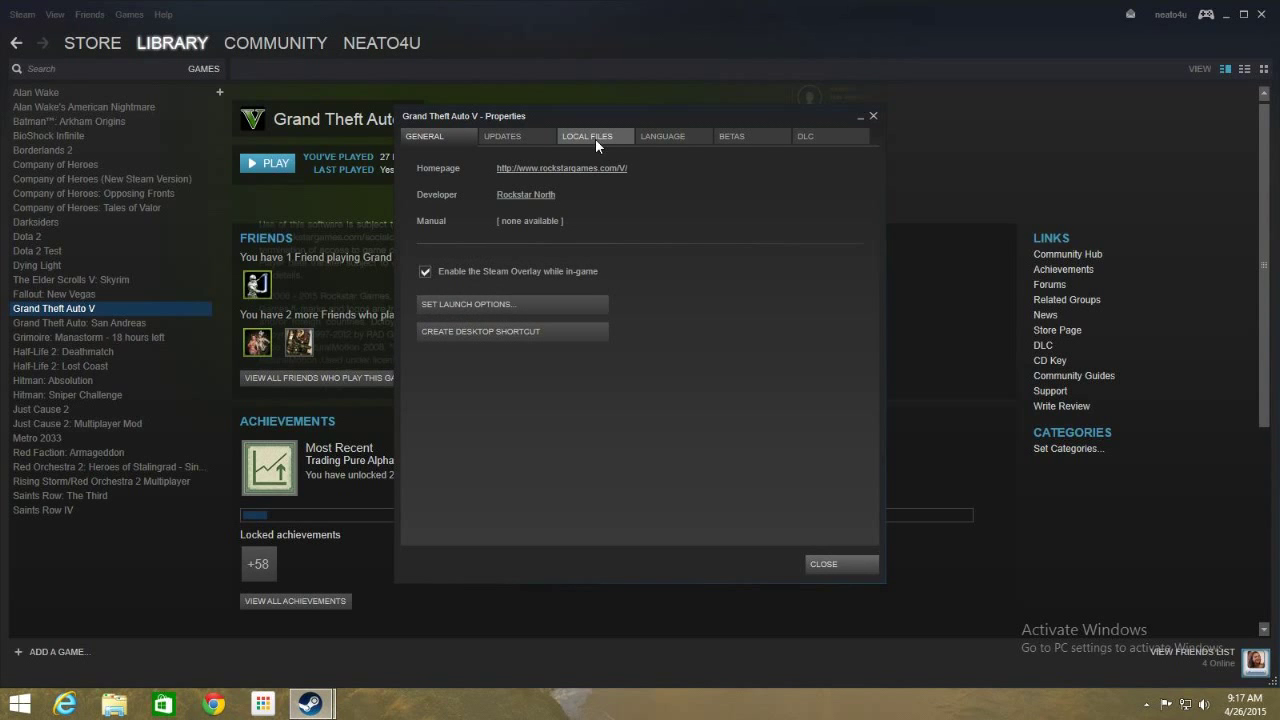
pyautogui.click(592, 138)
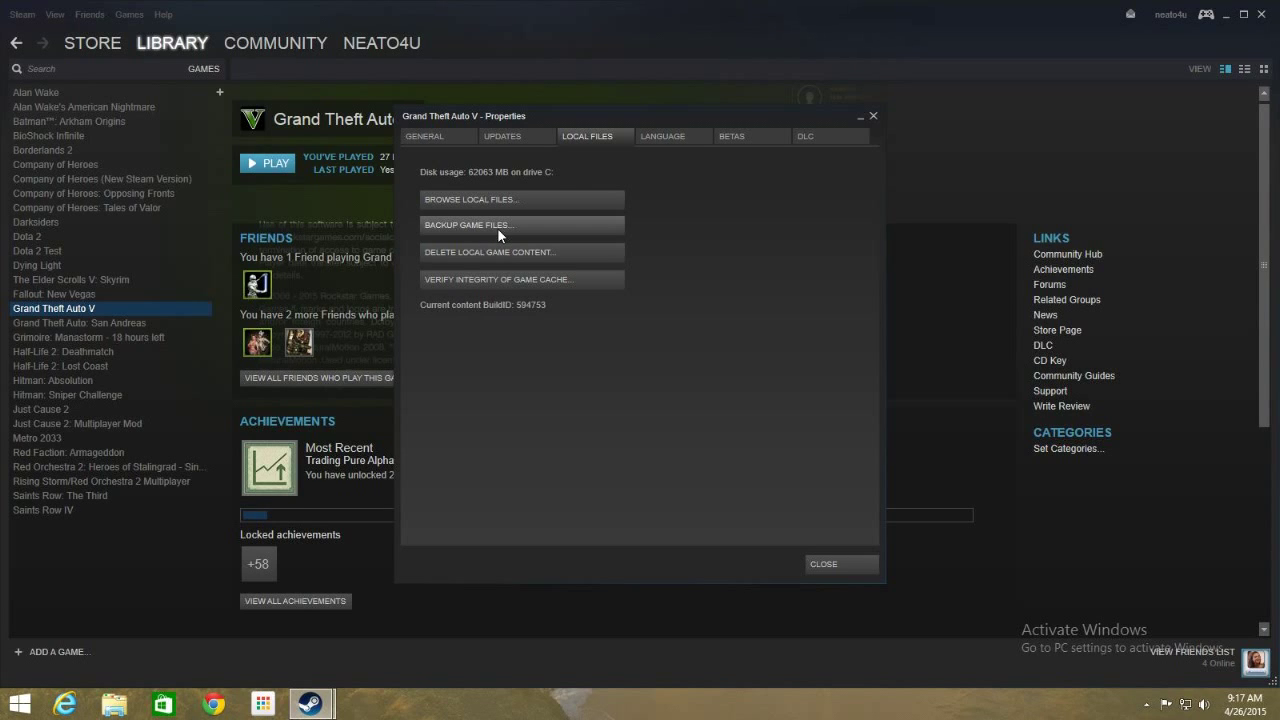
pyautogui.click(481, 198)
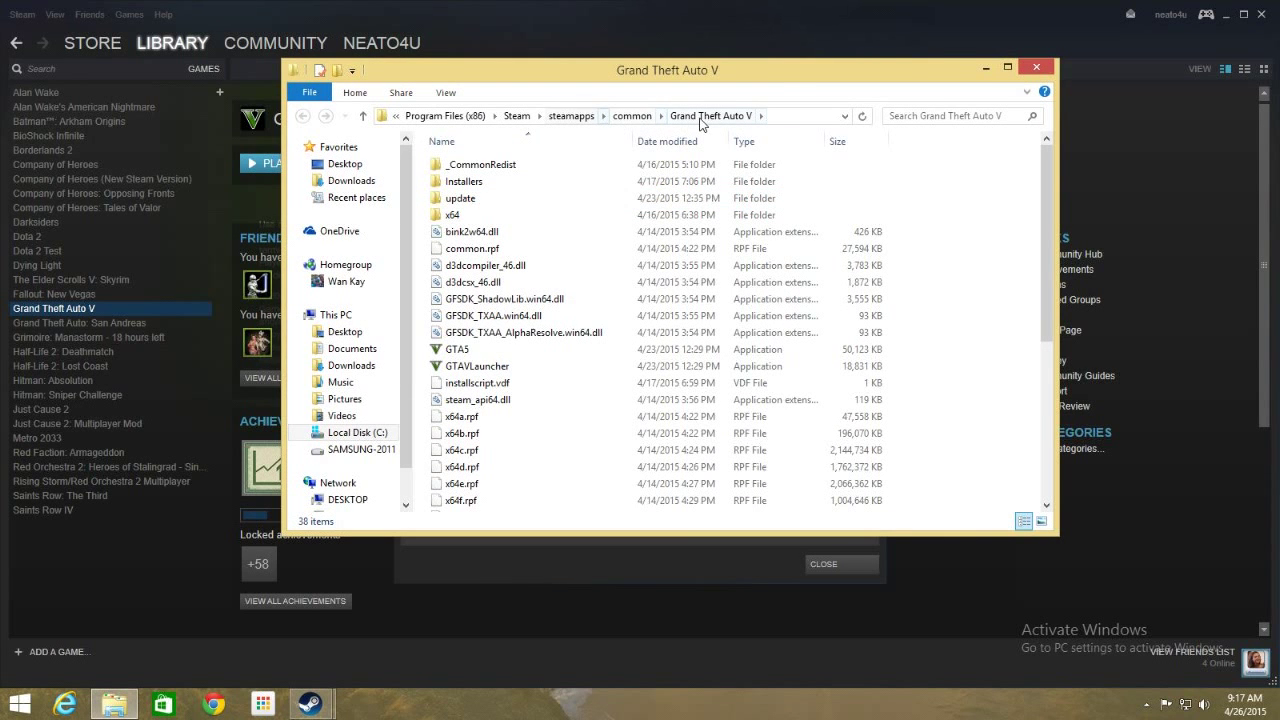
# Go up to the common folder and copy the Grand Theft Auto V folder.
pyautogui.click(632, 115)
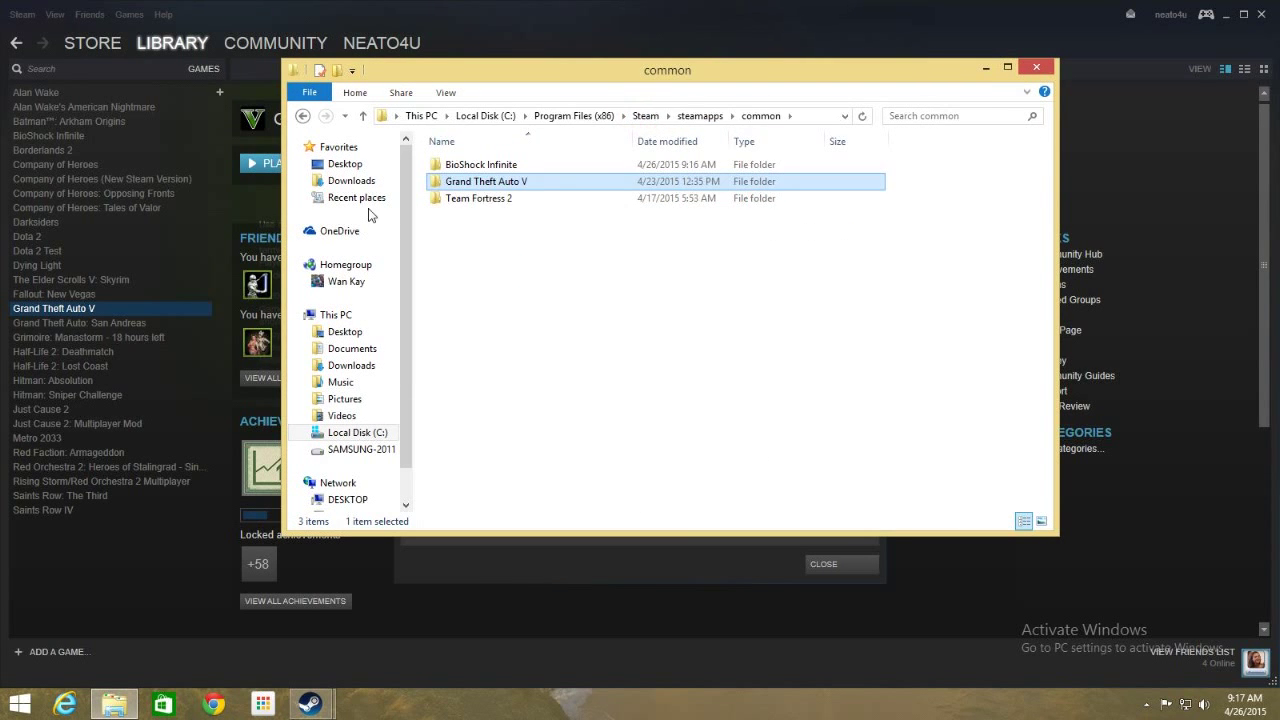
pyautogui.rightClick(522, 182)
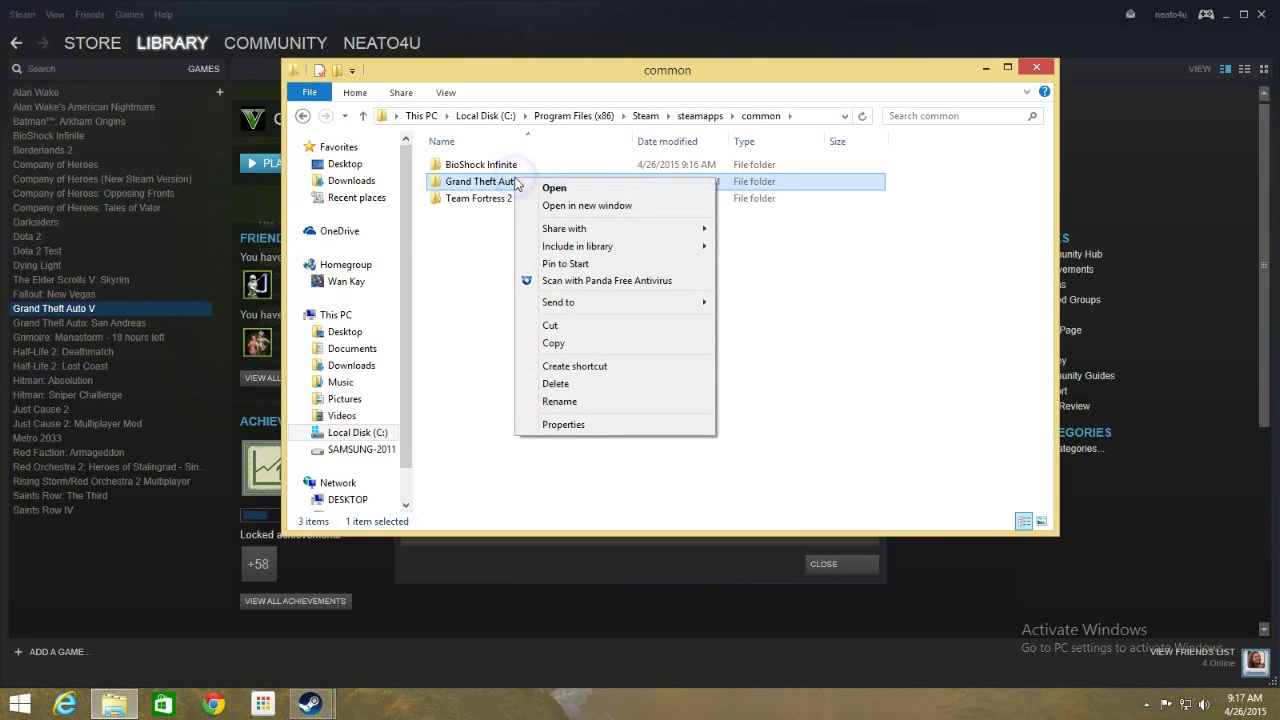
pyautogui.click(567, 343)
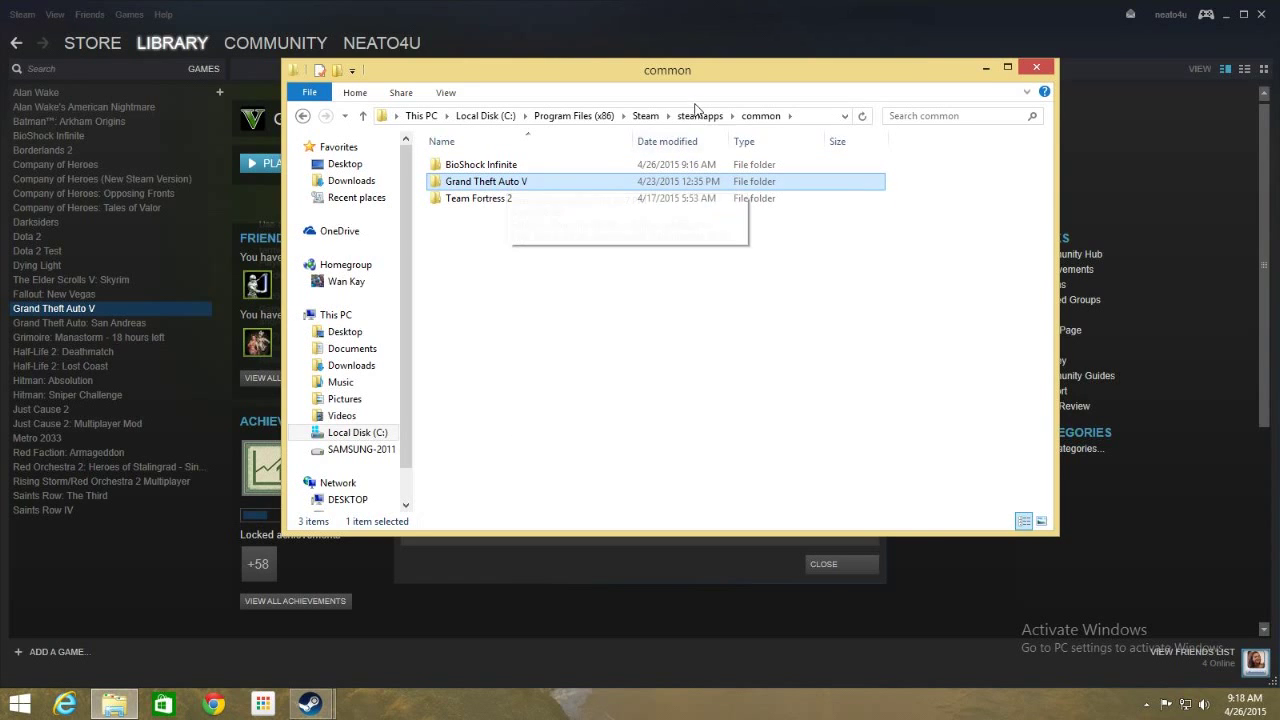
# Go up to the steamapps folder and open appmanifest_271590.acf in Notepad.
pyautogui.click(697, 116)
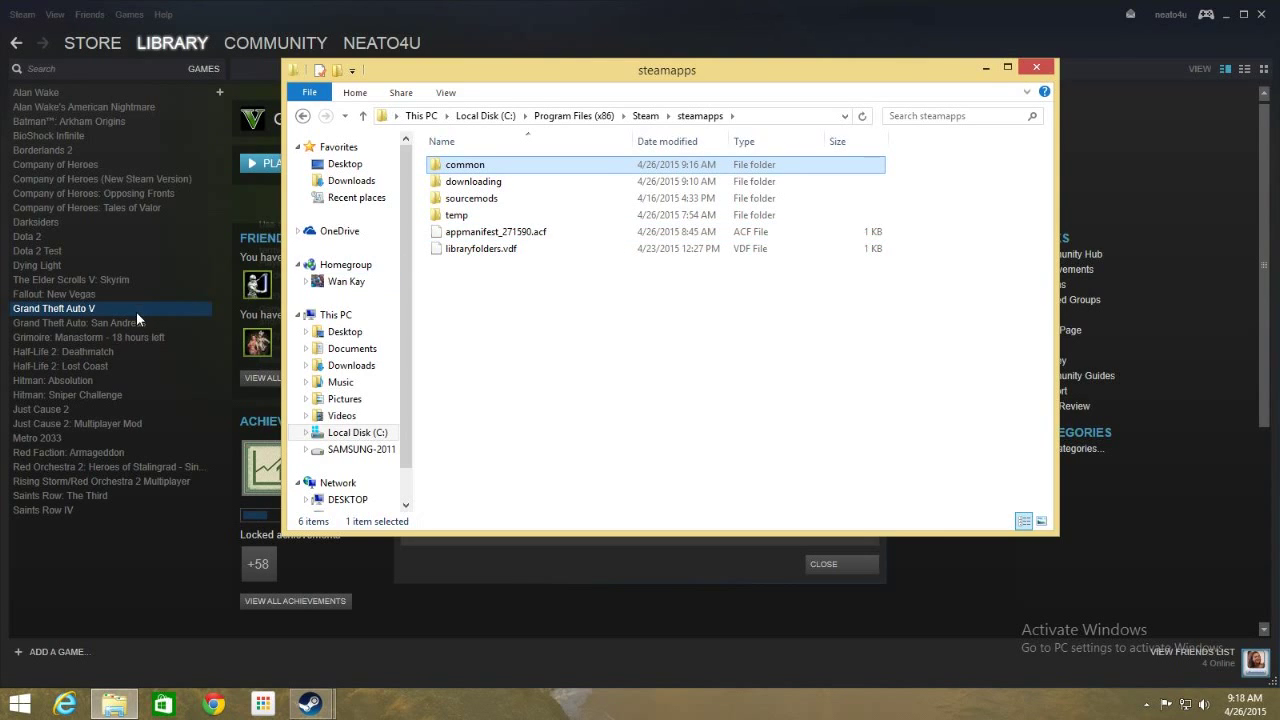
pyautogui.click(487, 279)
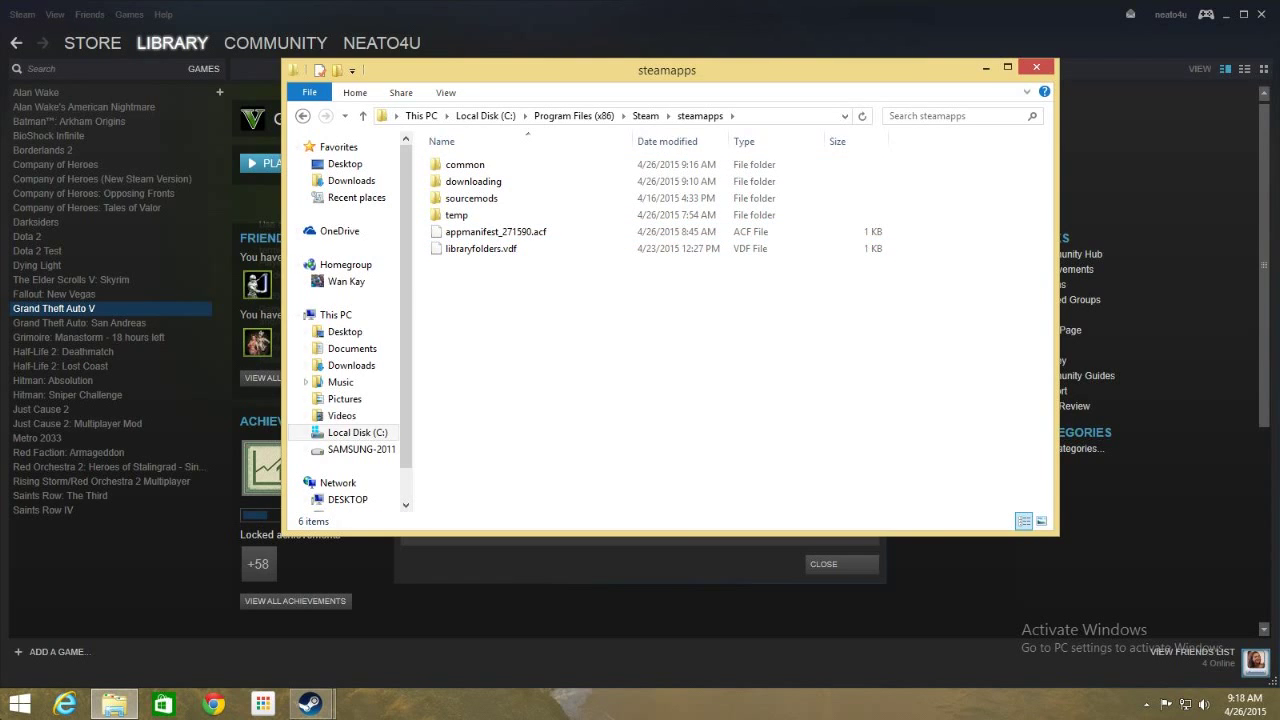
pyautogui.click(20, 704)
pyautogui.write('notepad')
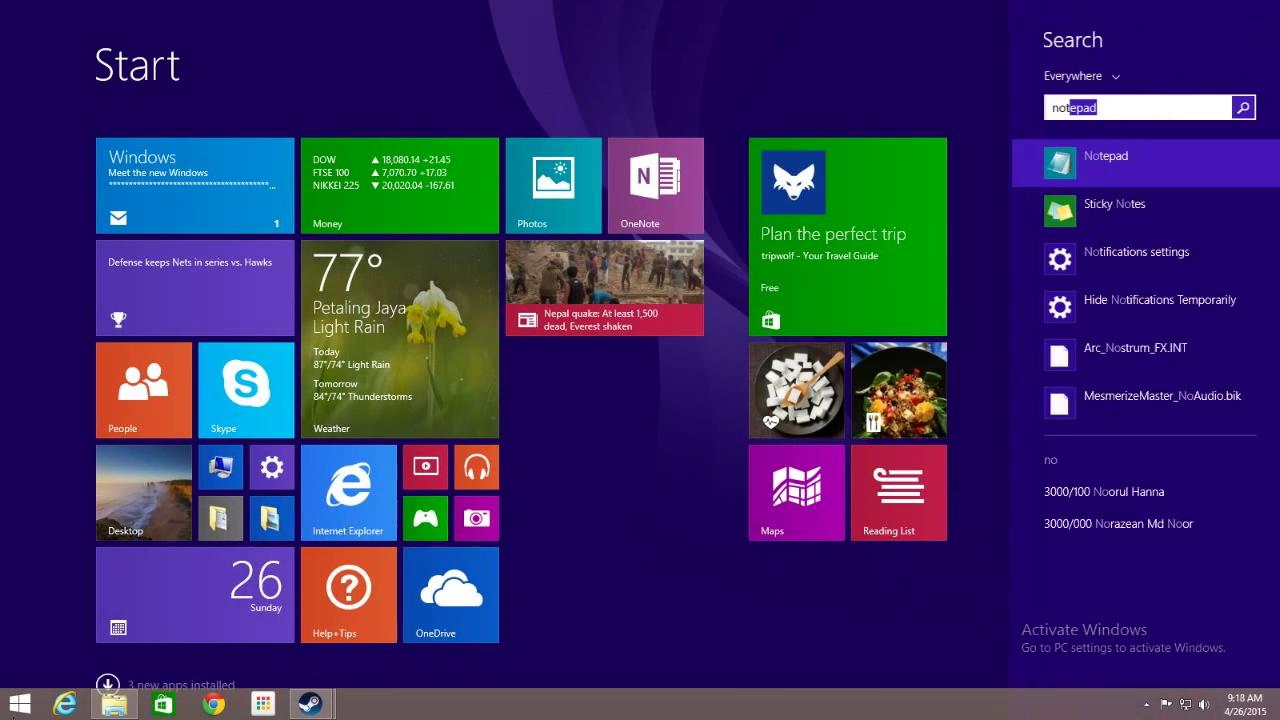
pyautogui.press('Return')
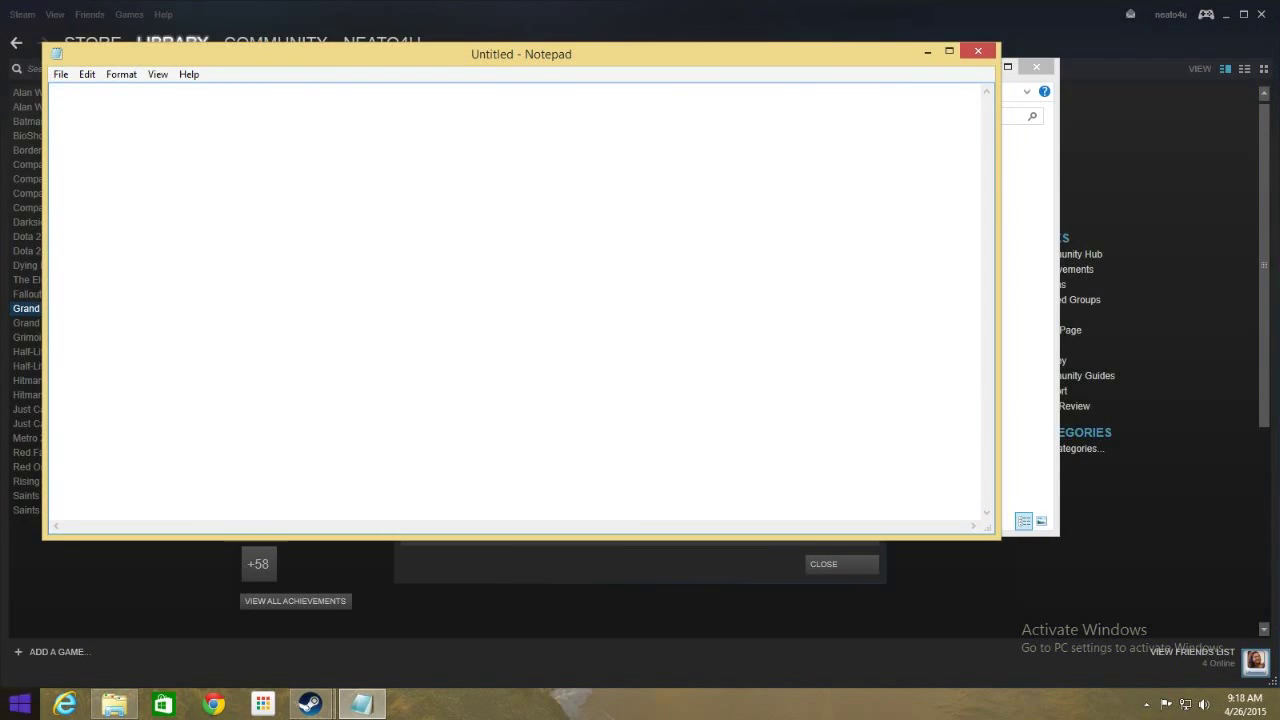
pyautogui.click(1048, 366)
pyautogui.moveTo(908, 78); pyautogui.dragTo(1008, 194)
pyautogui.click(588, 347)
pyautogui.moveTo(557, 343); pyautogui.dragTo(220, 300)
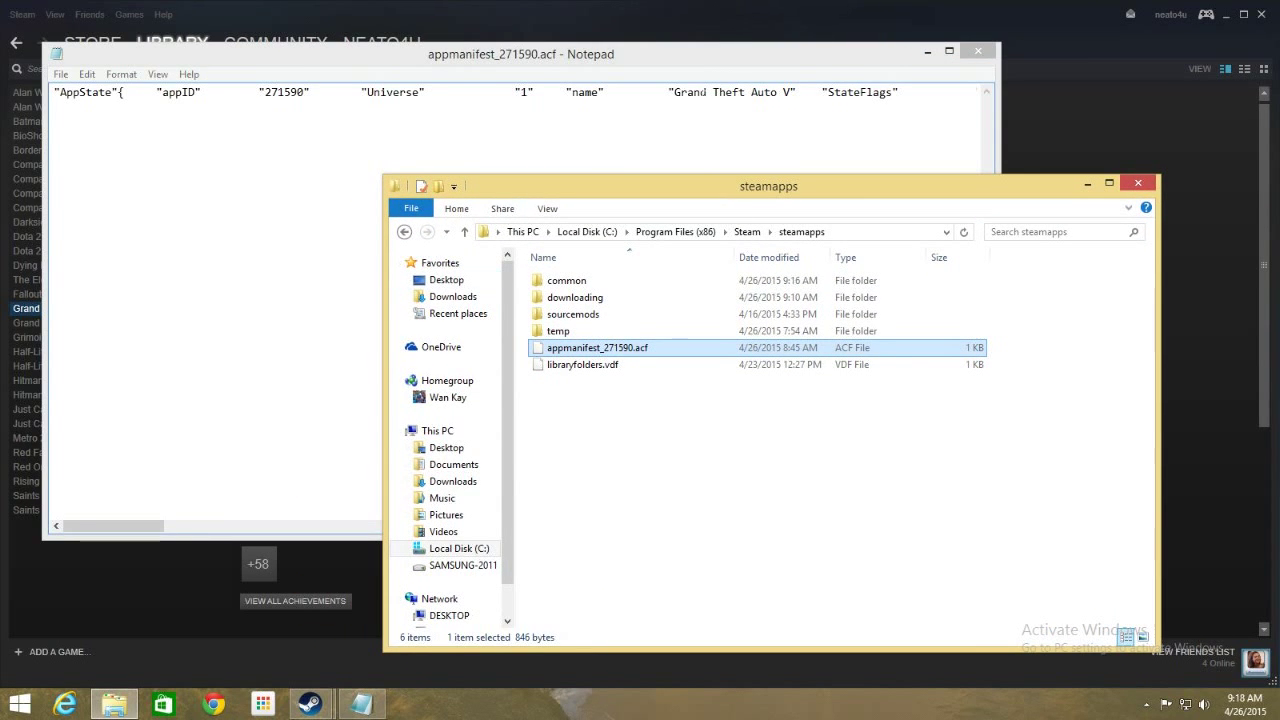
# Check which game name the manifest file contains, and close Notepad.
pyautogui.moveTo(674, 92); pyautogui.dragTo(790, 92)
pyautogui.click(797, 117)
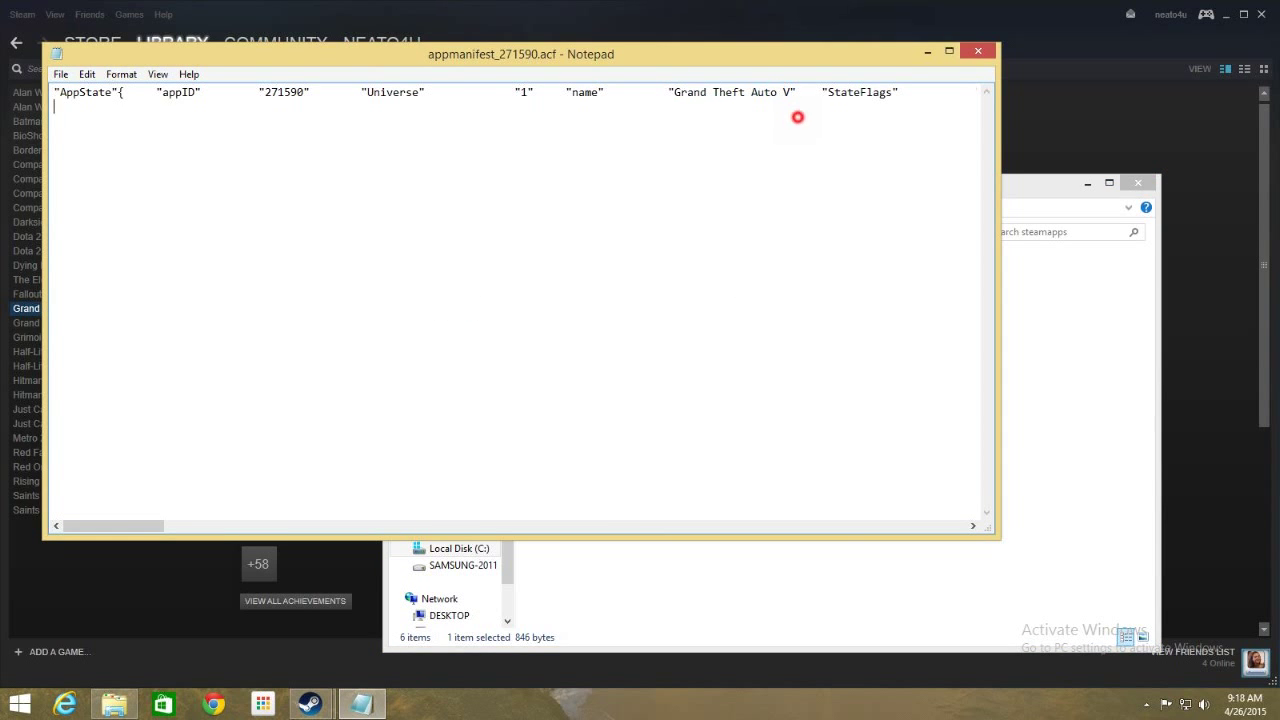
pyautogui.click(978, 50)
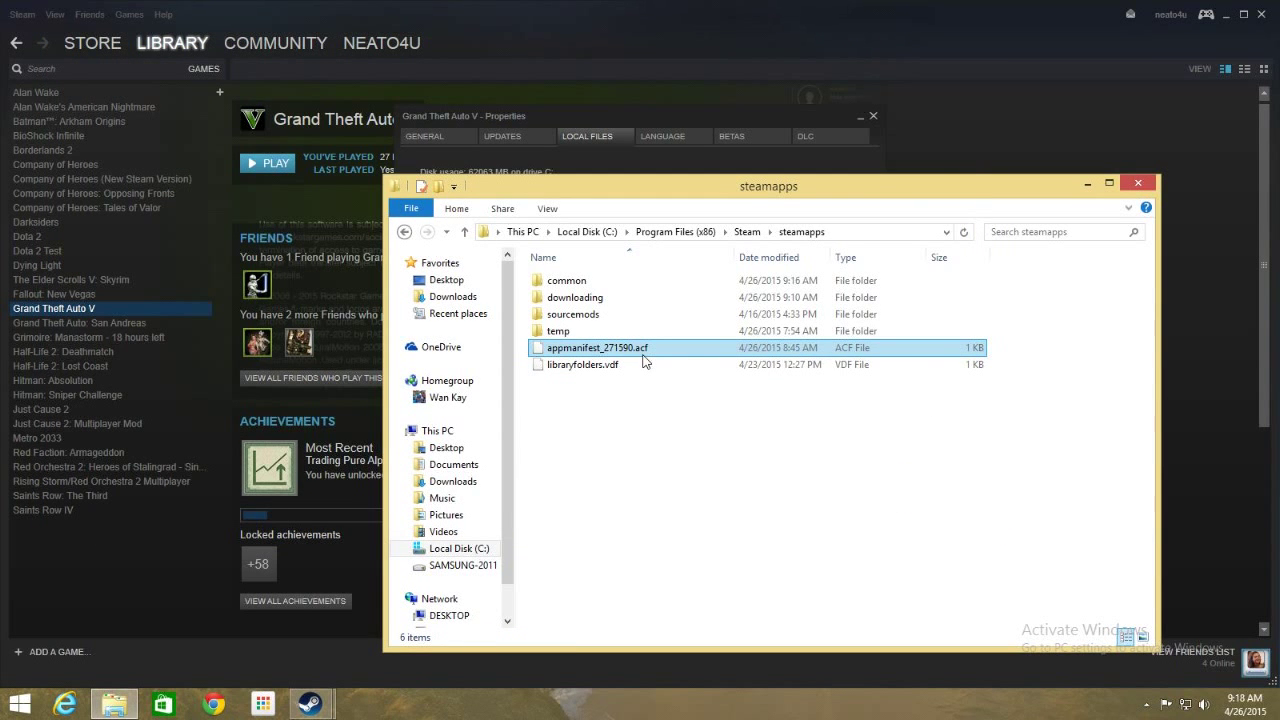
# Inspect the BioShock Infinite folder inside common and delete it, closing the folder and game properties windows.
pyautogui.doubleClick(634, 283)
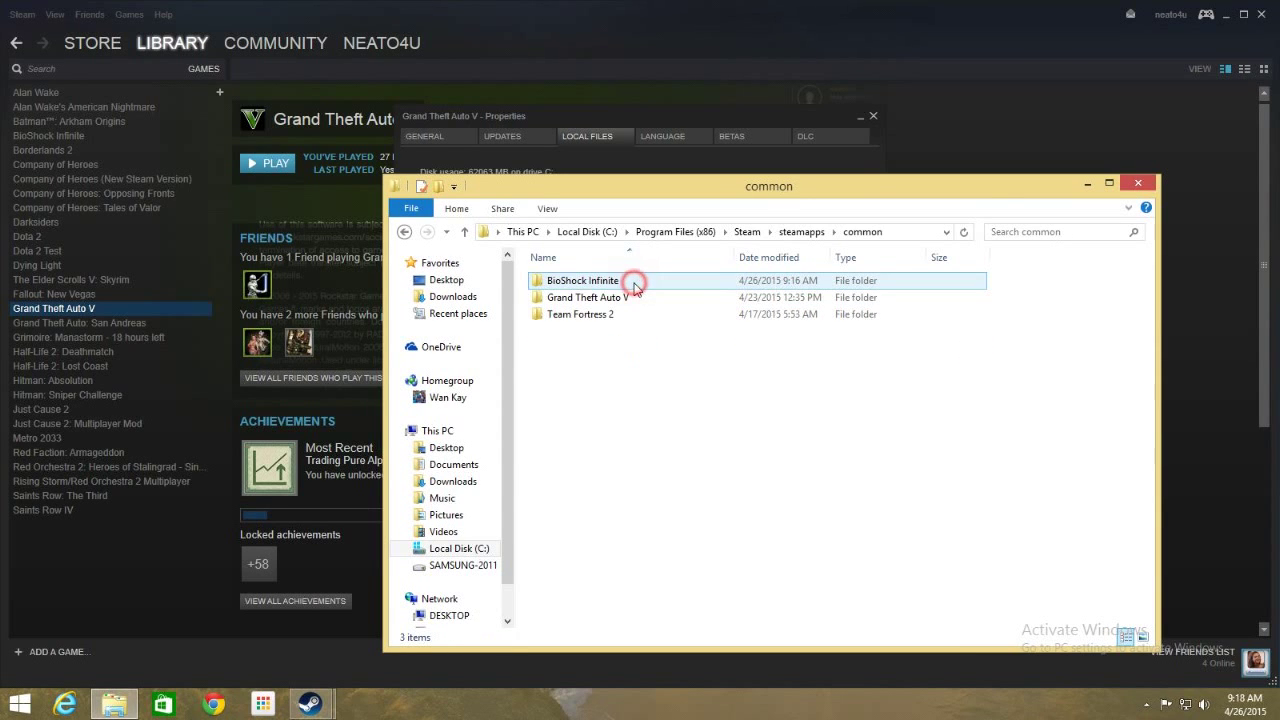
pyautogui.click(601, 304)
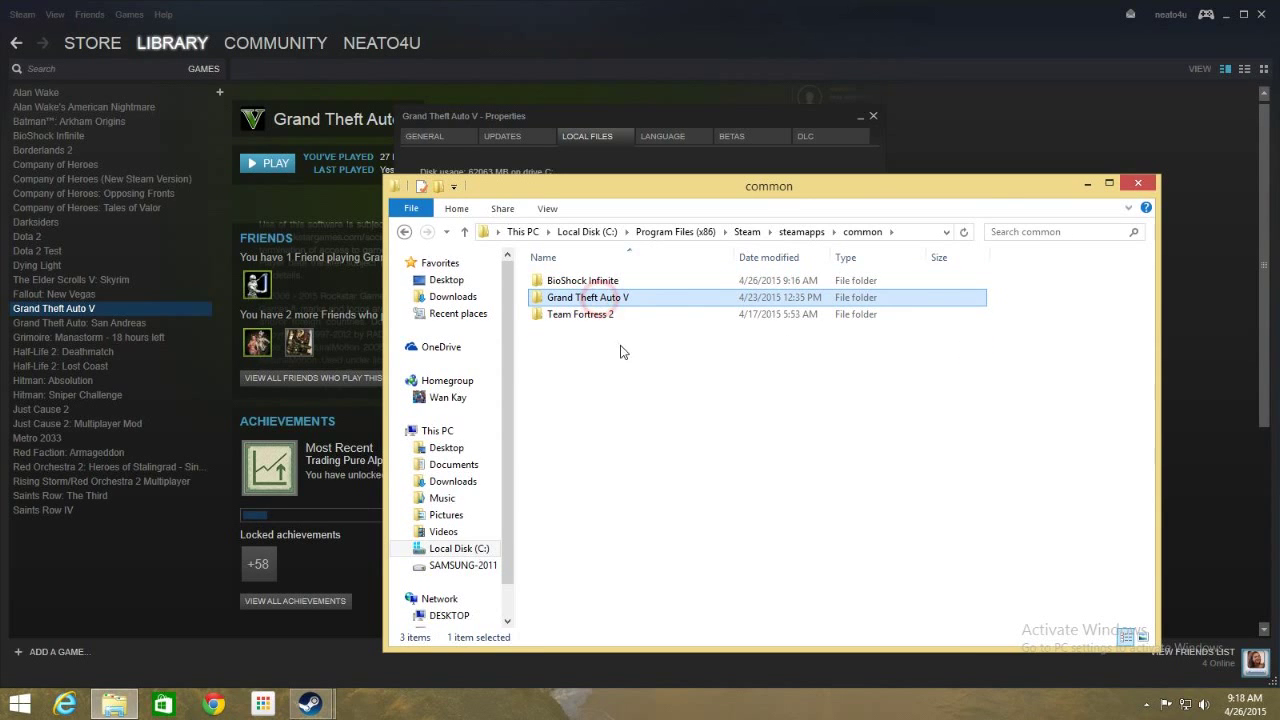
pyautogui.click(628, 282)
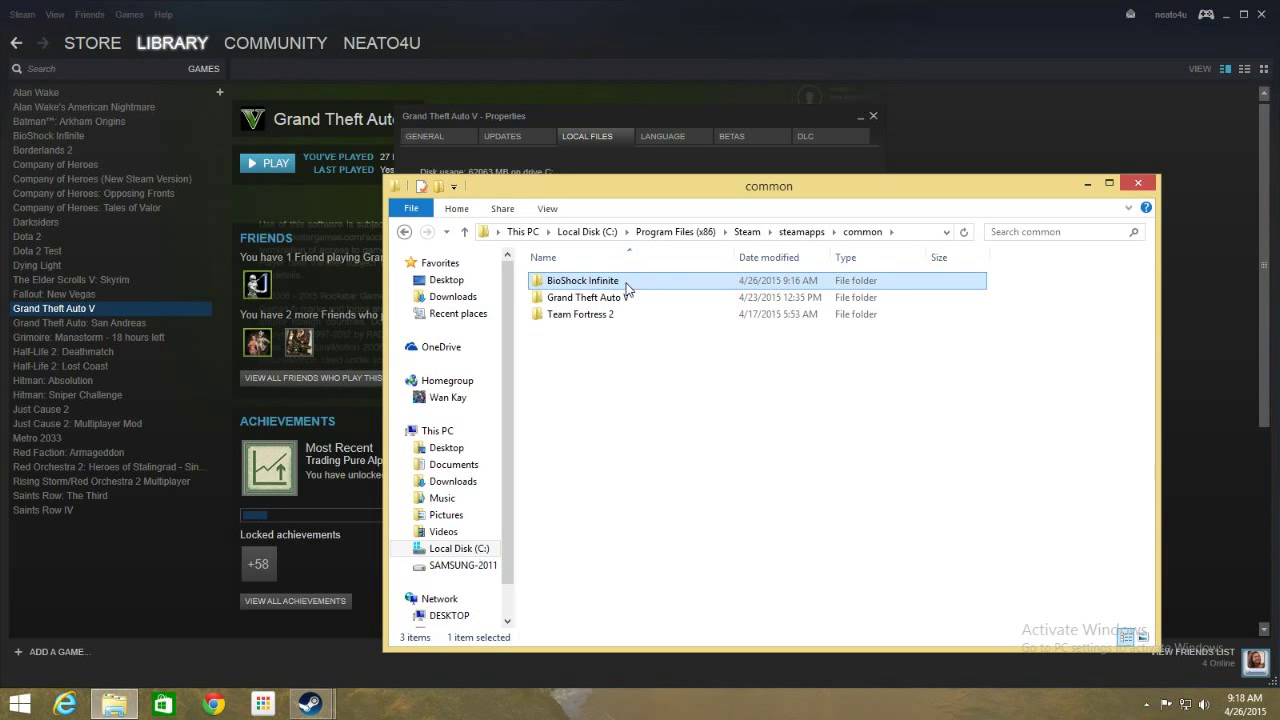
pyautogui.doubleClick(627, 285)
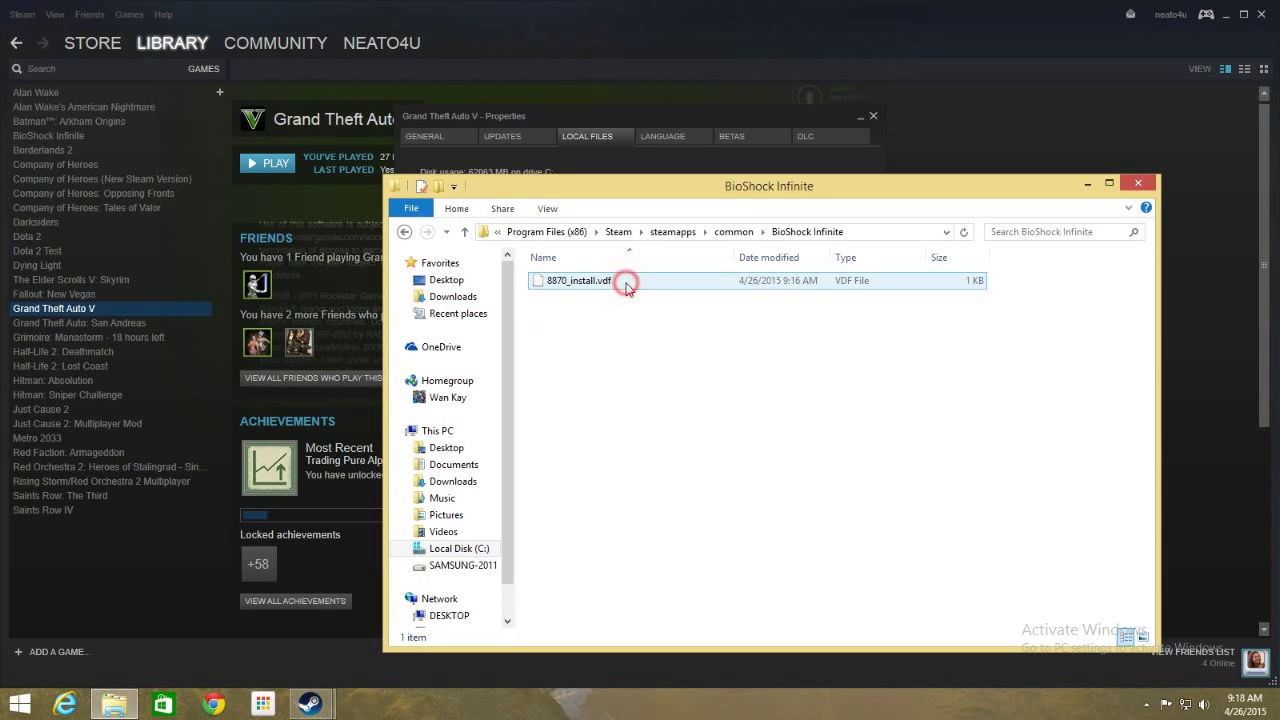
pyautogui.click(740, 237)
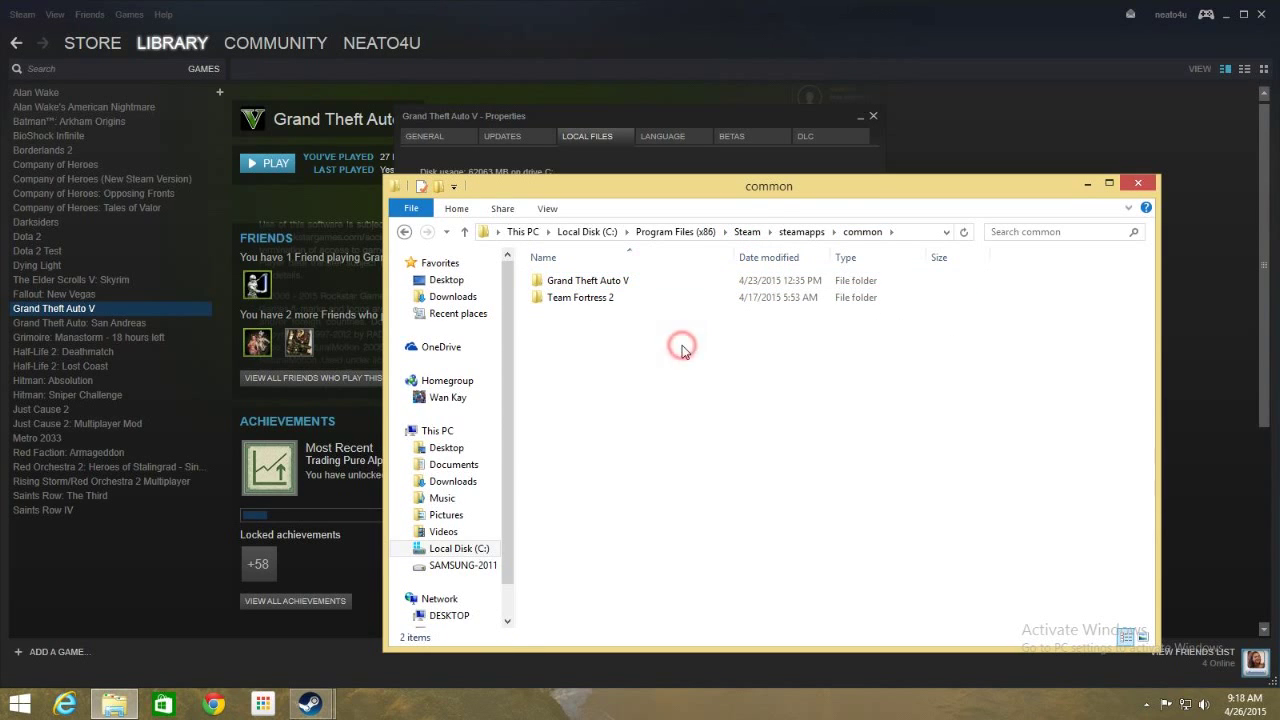
pyautogui.click(1136, 185)
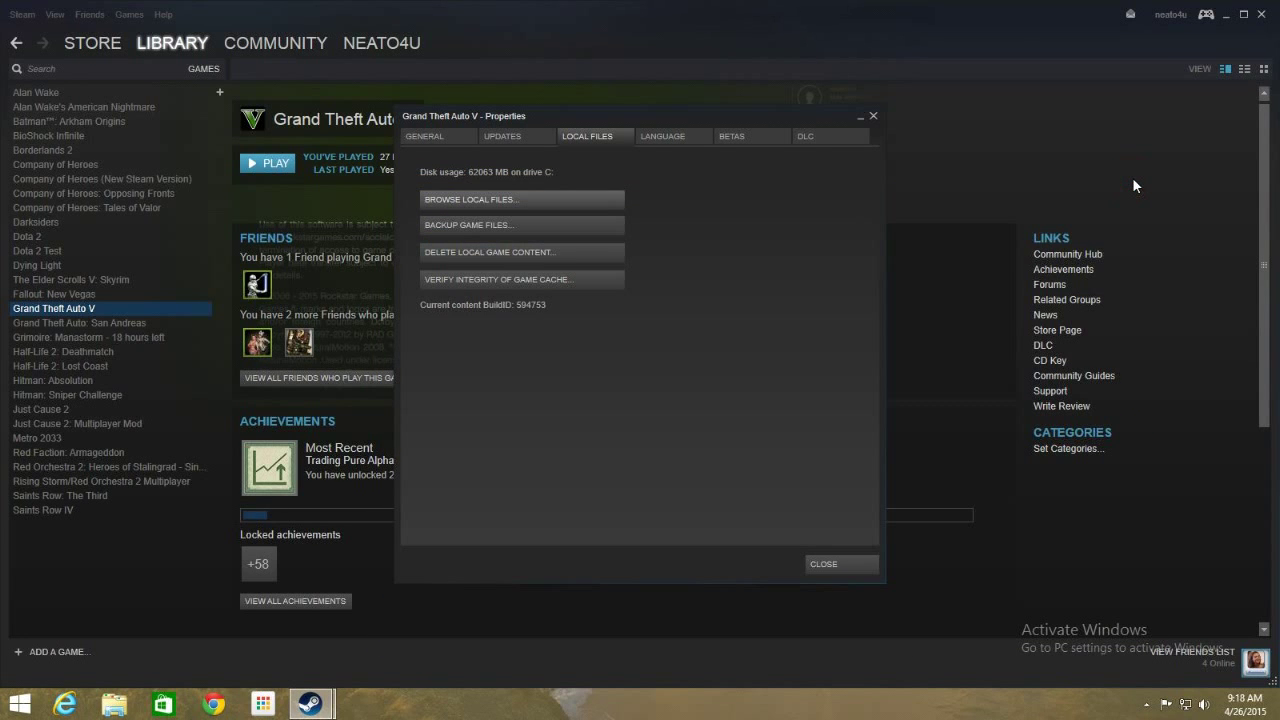
pyautogui.click(828, 564)
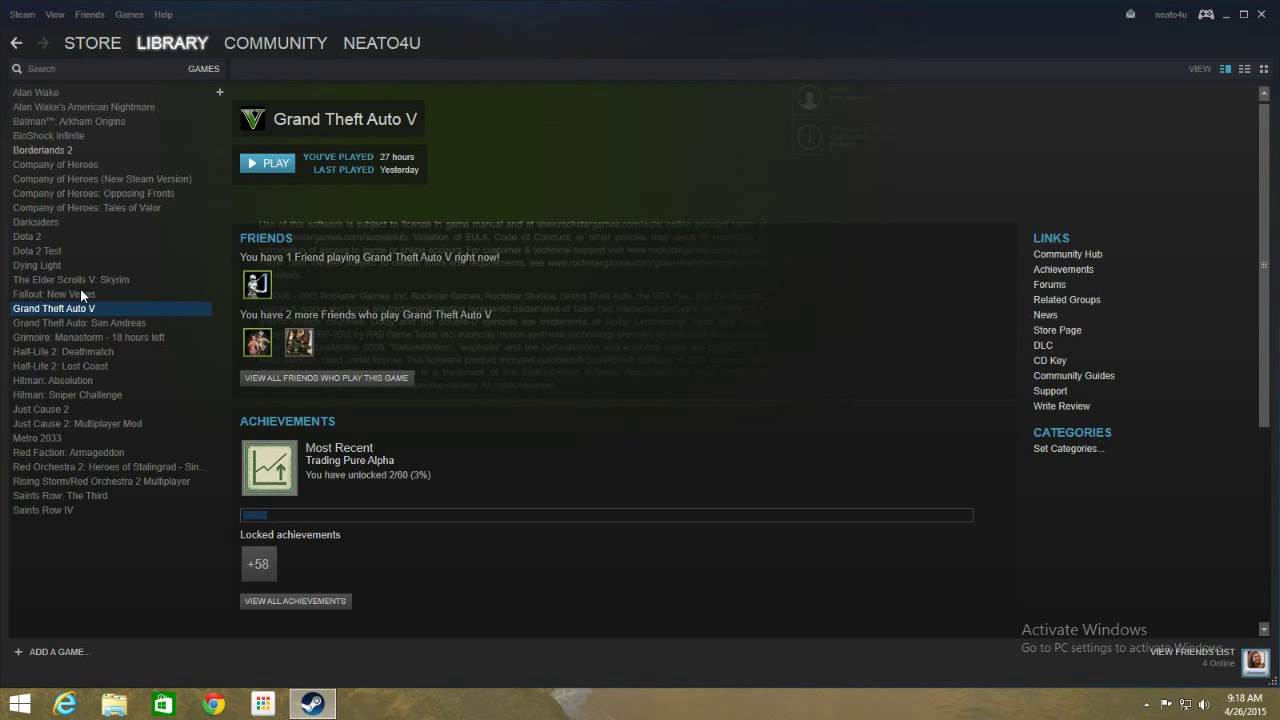
# Install BioShock Infinite under C:\Program Files (x86)\Steam, agreeing to the EULA and finishing the installer.
pyautogui.click(73, 139)
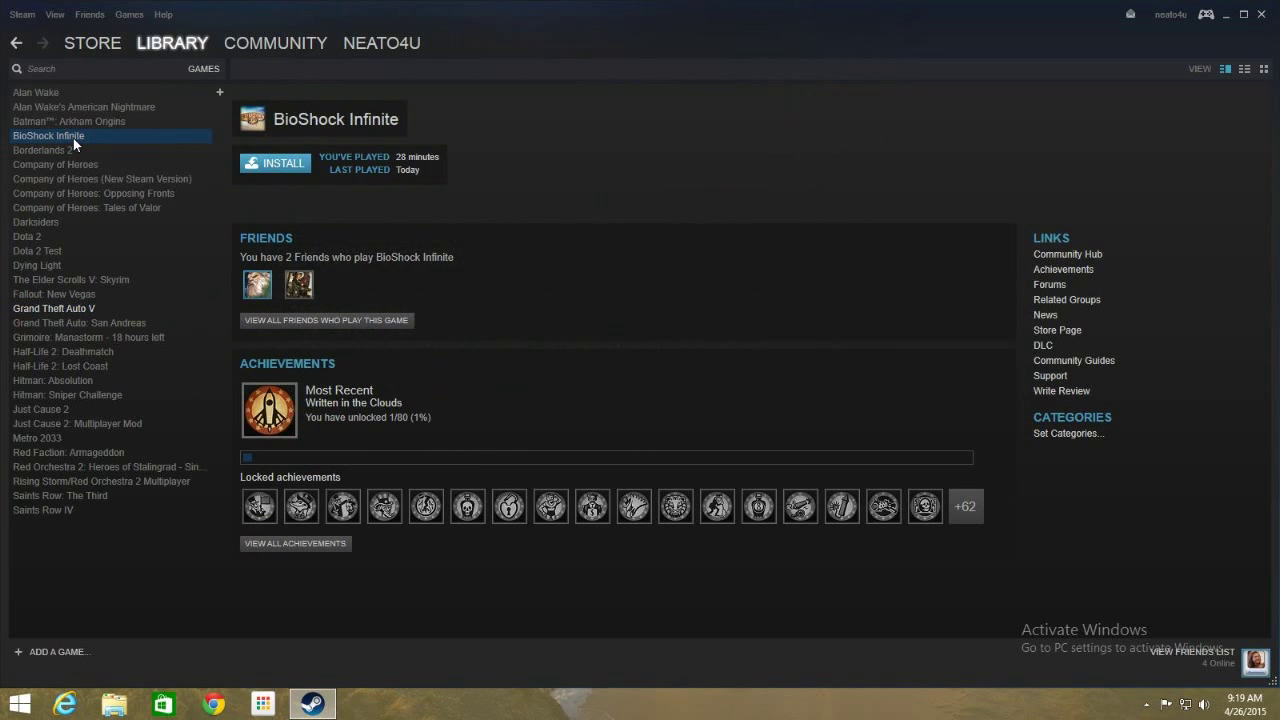
pyautogui.click(294, 164)
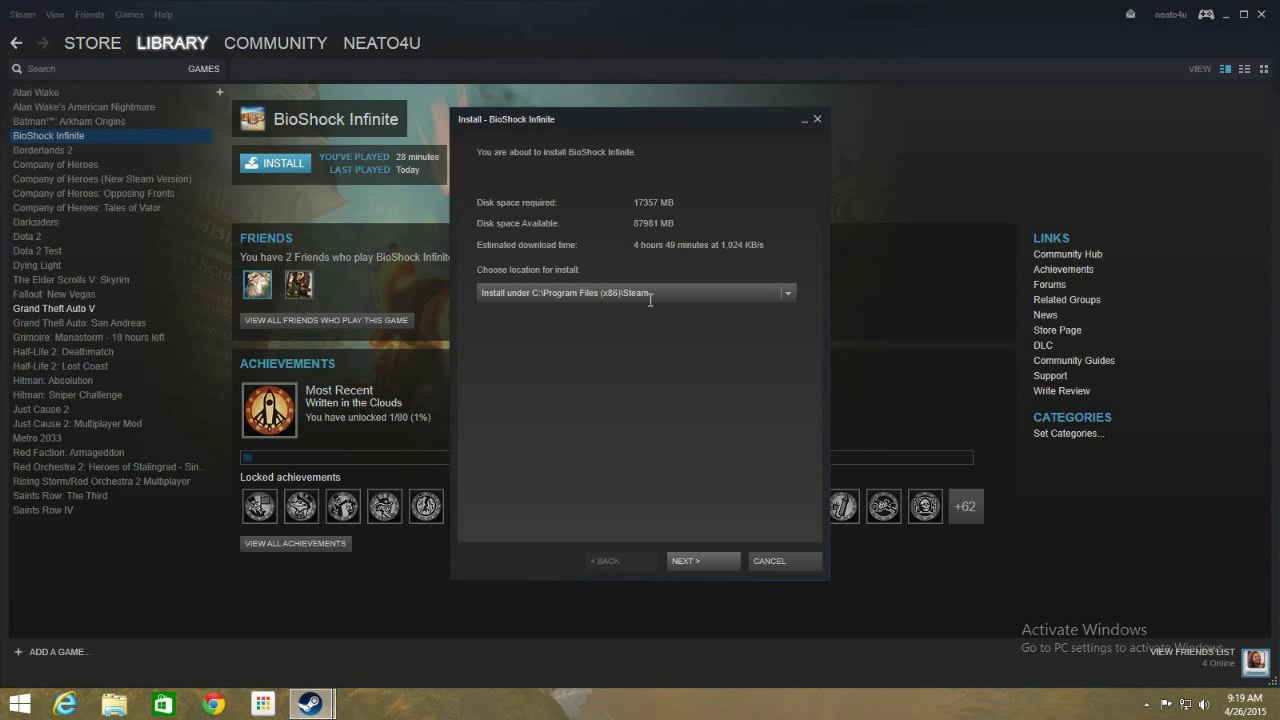
pyautogui.click(682, 561)
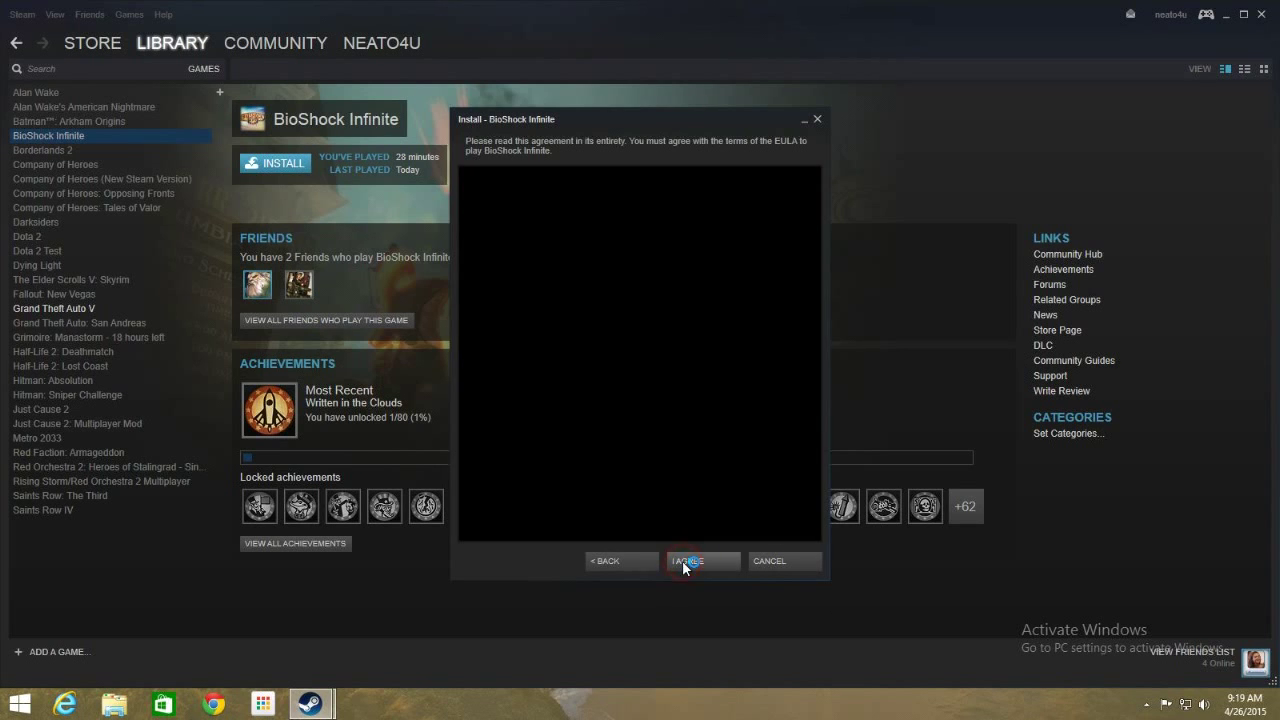
pyautogui.click(682, 560)
pyautogui.click(682, 560)
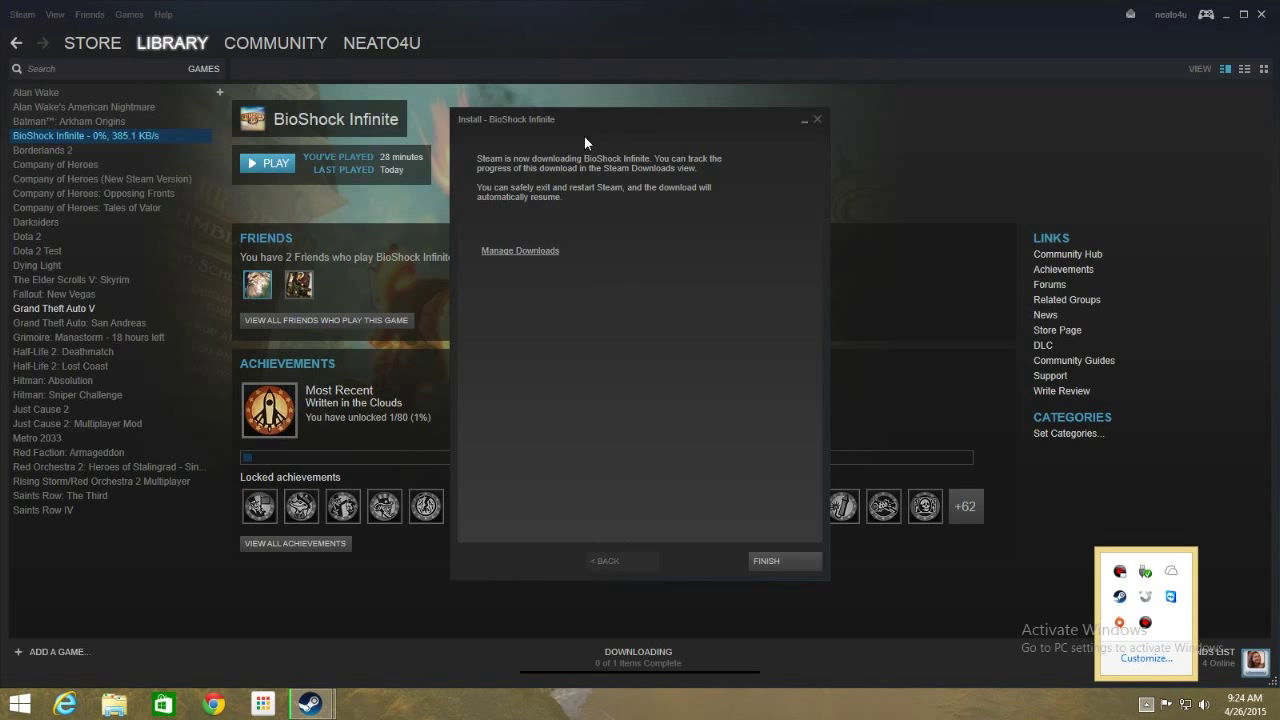
pyautogui.click(767, 560)
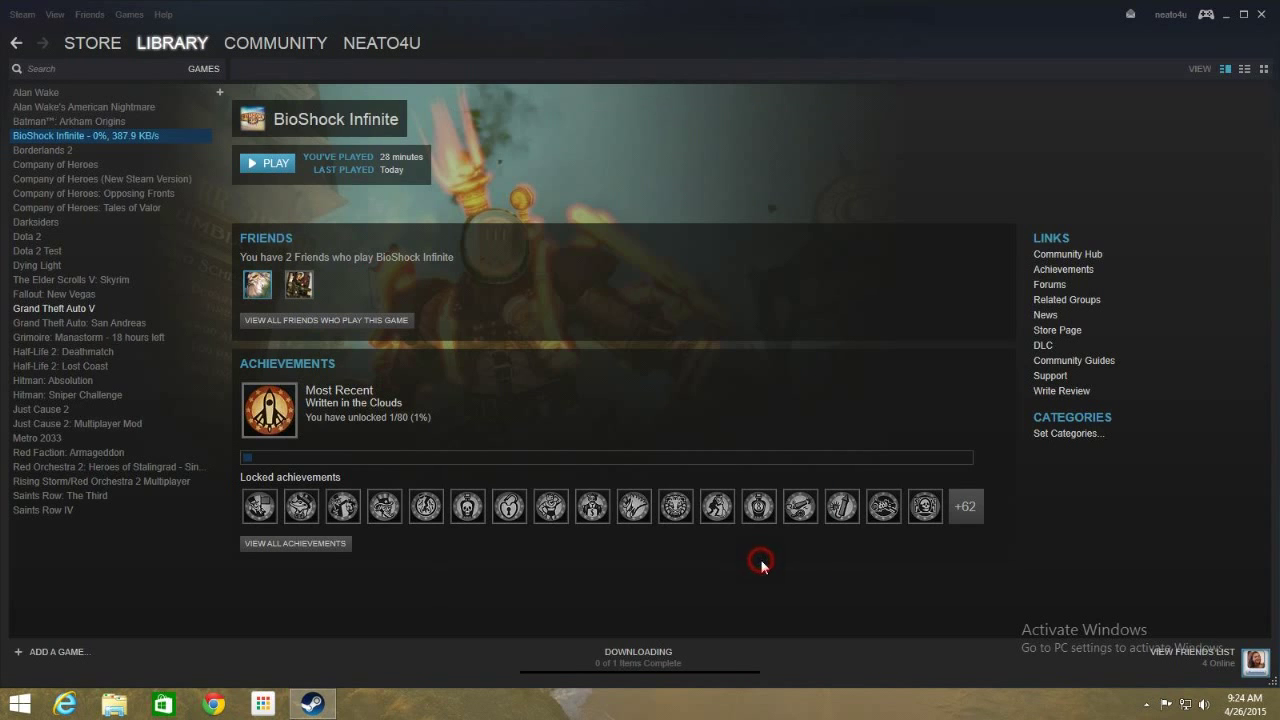
# Pause the BioShock Infinite download and exit Steam.
pyautogui.click(652, 657)
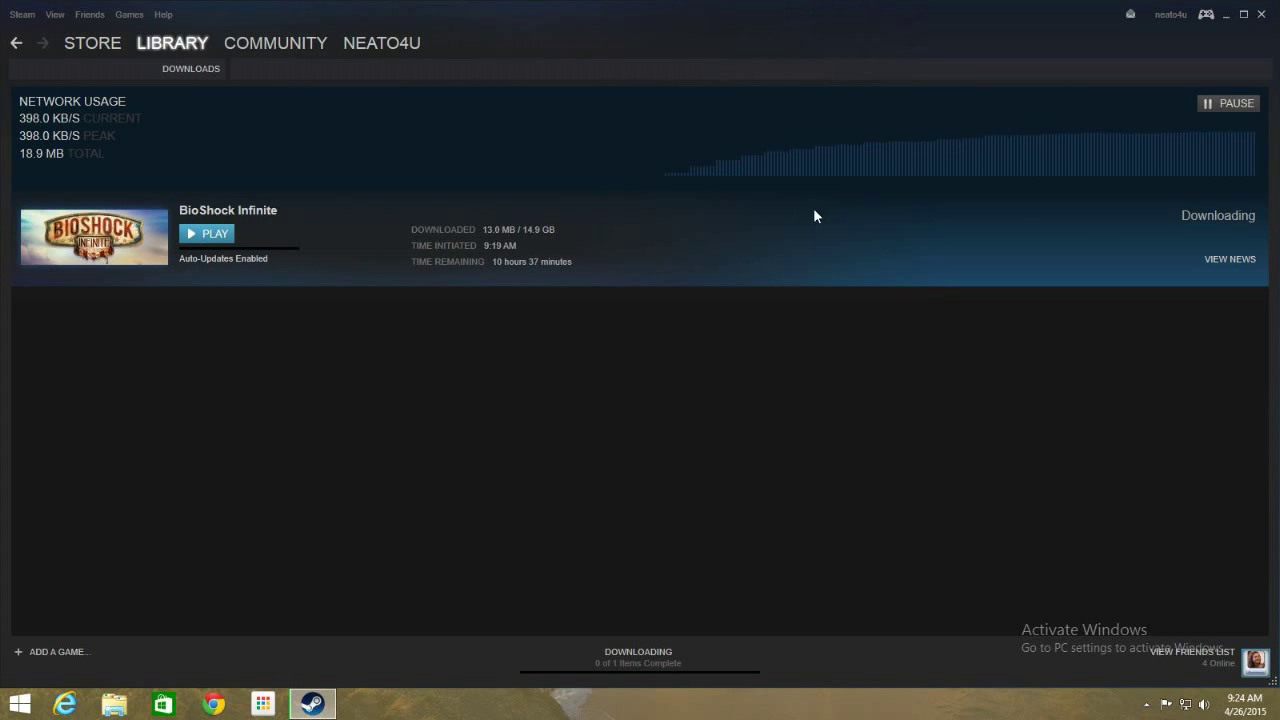
pyautogui.click(1233, 112)
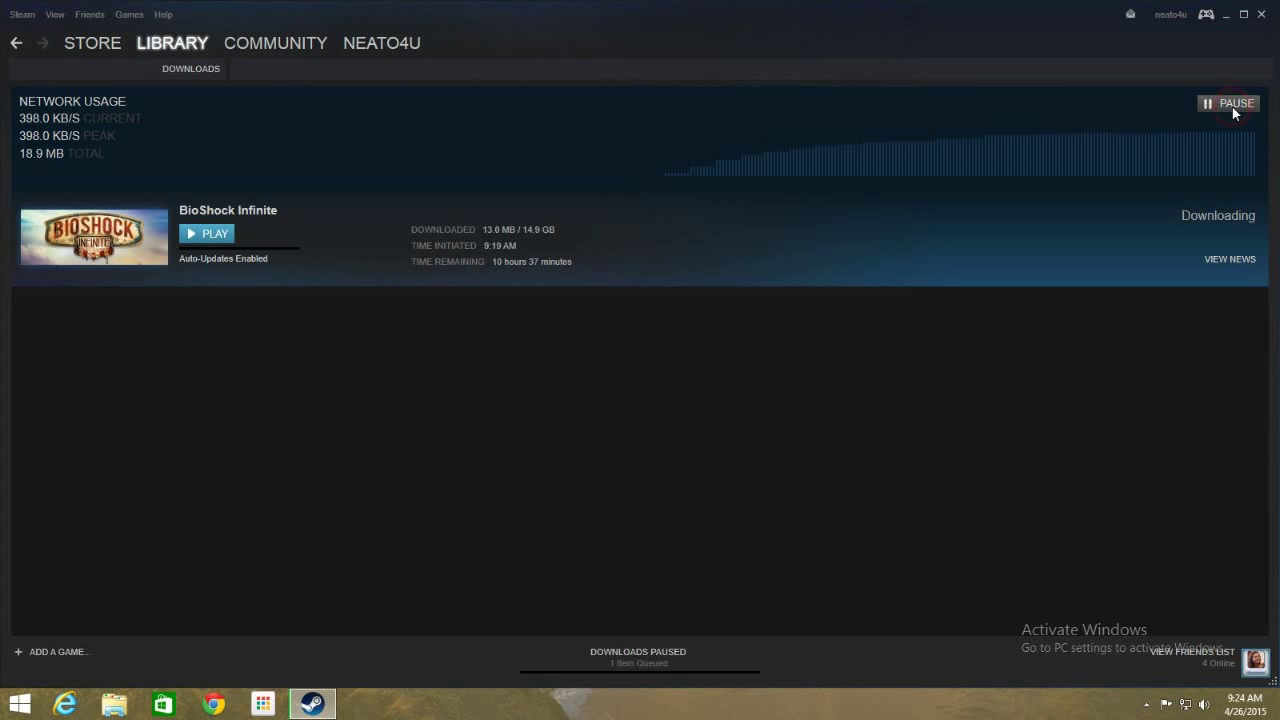
pyautogui.click(21, 14)
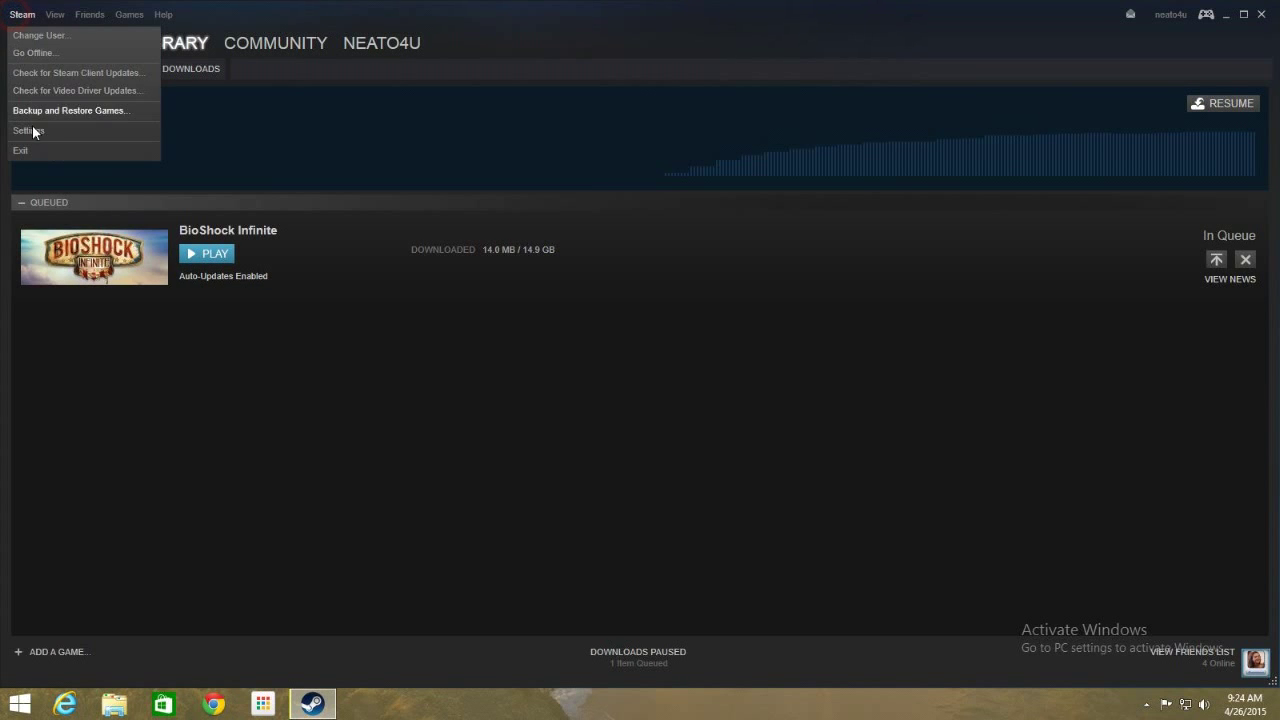
pyautogui.click(30, 150)
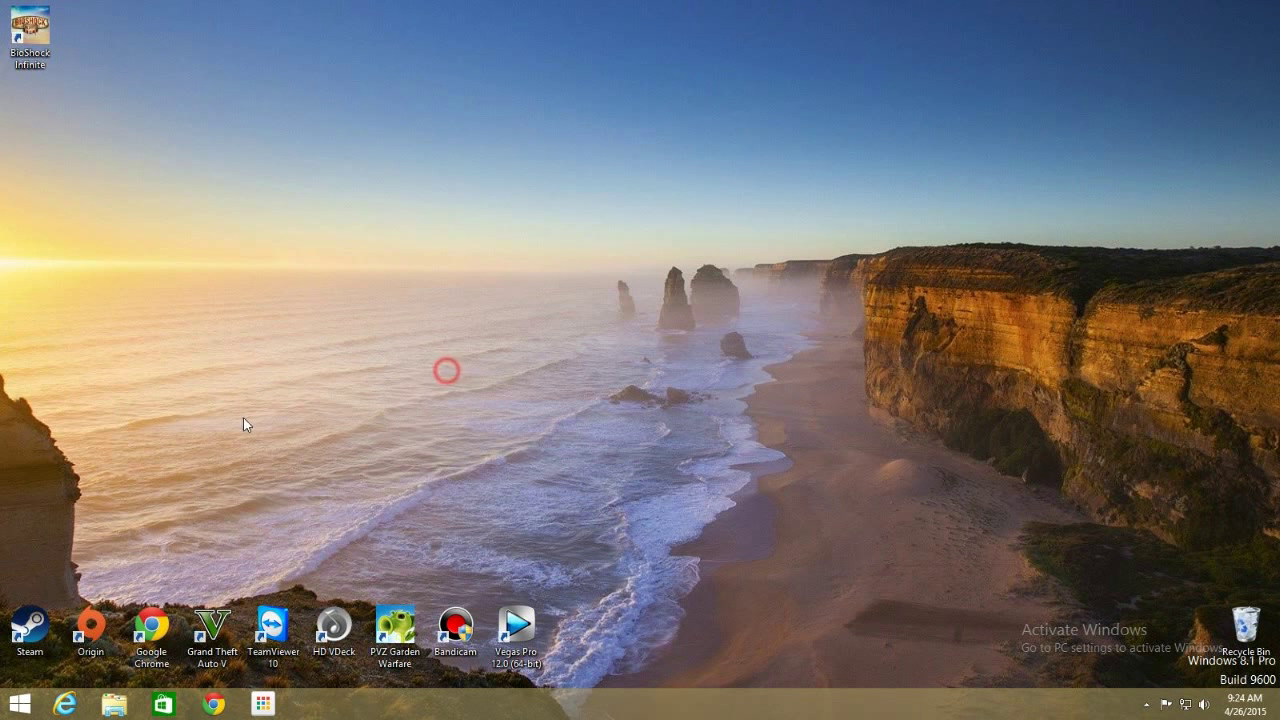
# Open the steamapps folder under C:\Program Files (x86)\Steam in File Explorer.
pyautogui.click(112, 705)
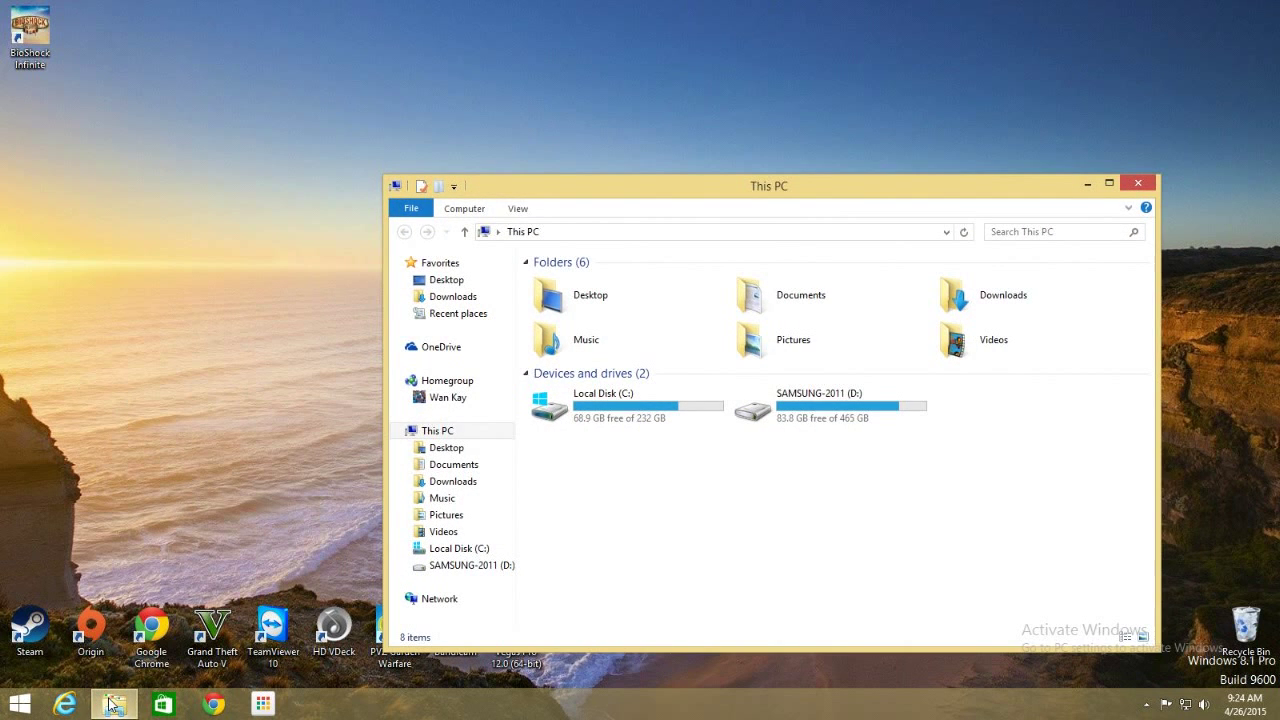
pyautogui.moveTo(808, 192); pyautogui.dragTo(773, 147)
pyautogui.doubleClick(606, 361)
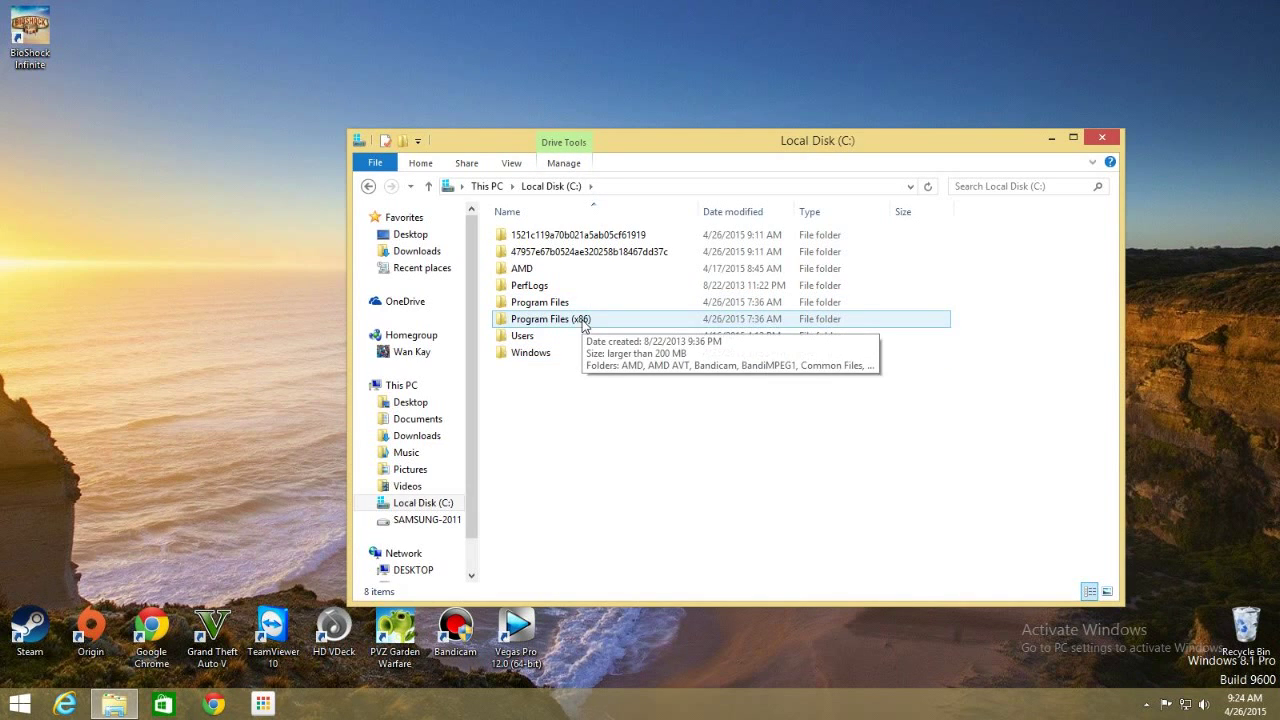
pyautogui.doubleClick(583, 320)
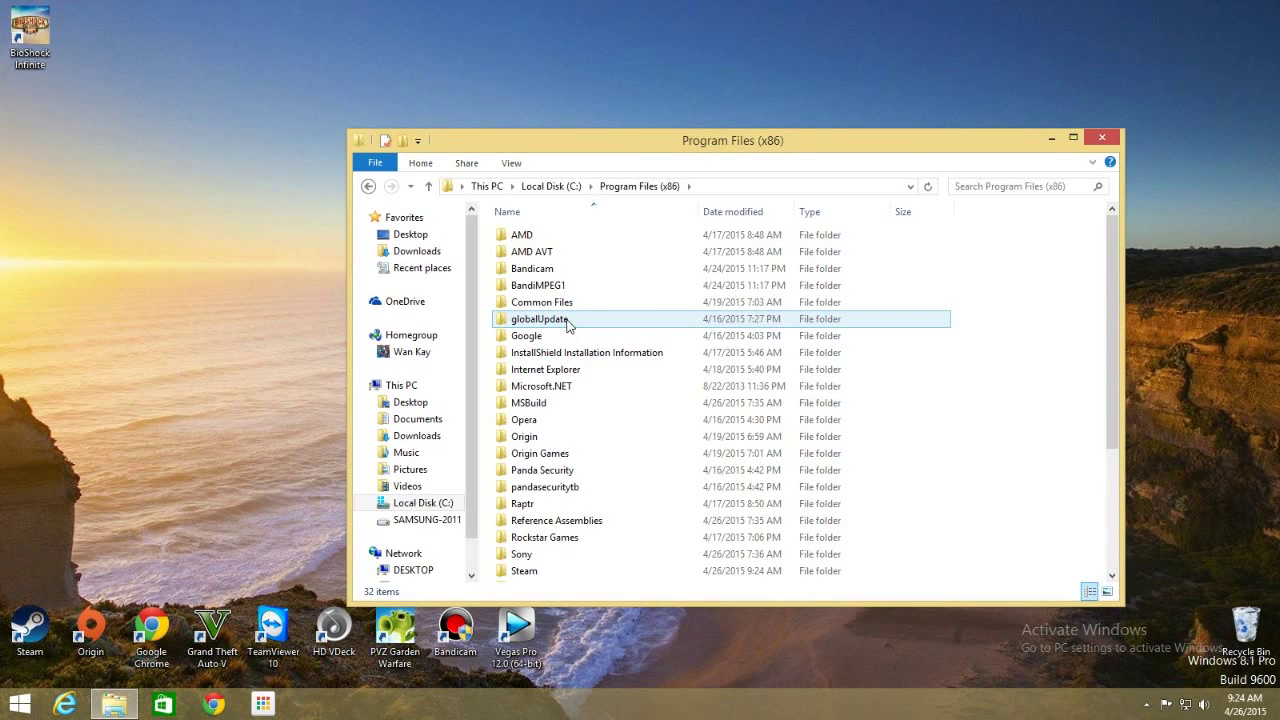
pyautogui.scroll(-2, 567, 325)
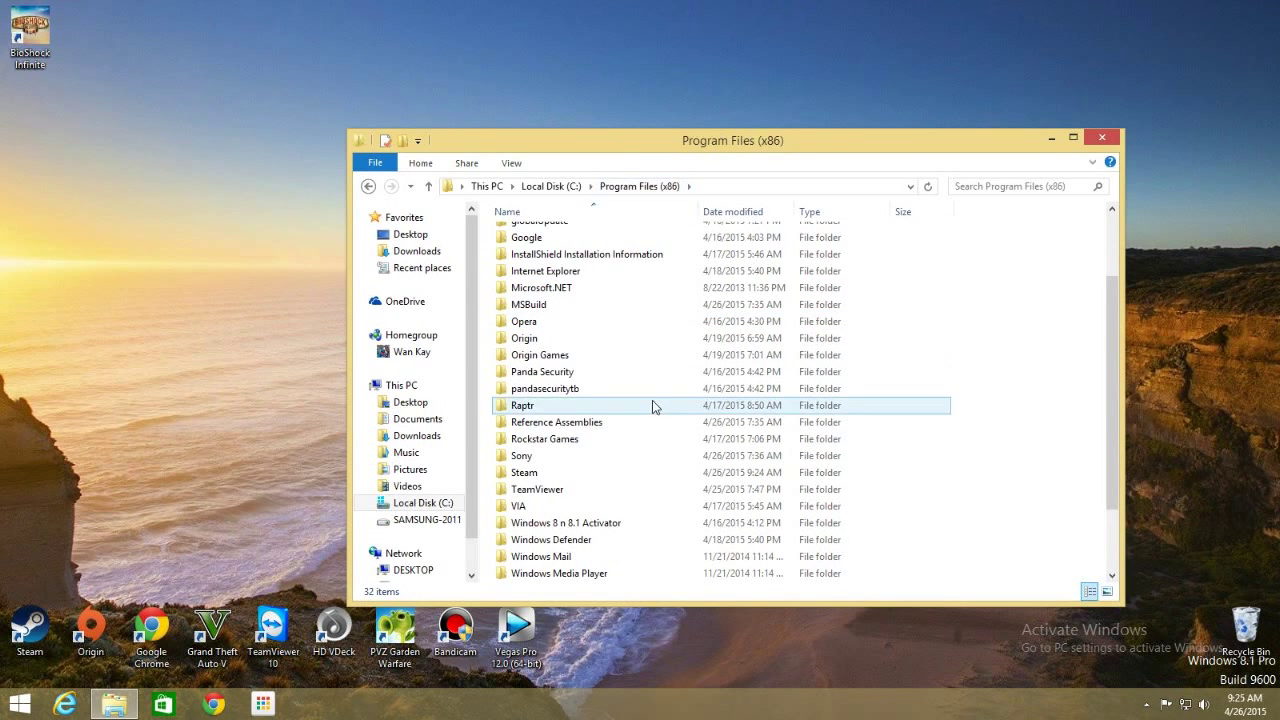
pyautogui.scroll(-1, 651, 406)
pyautogui.click(515, 422)
pyautogui.doubleClick(515, 422)
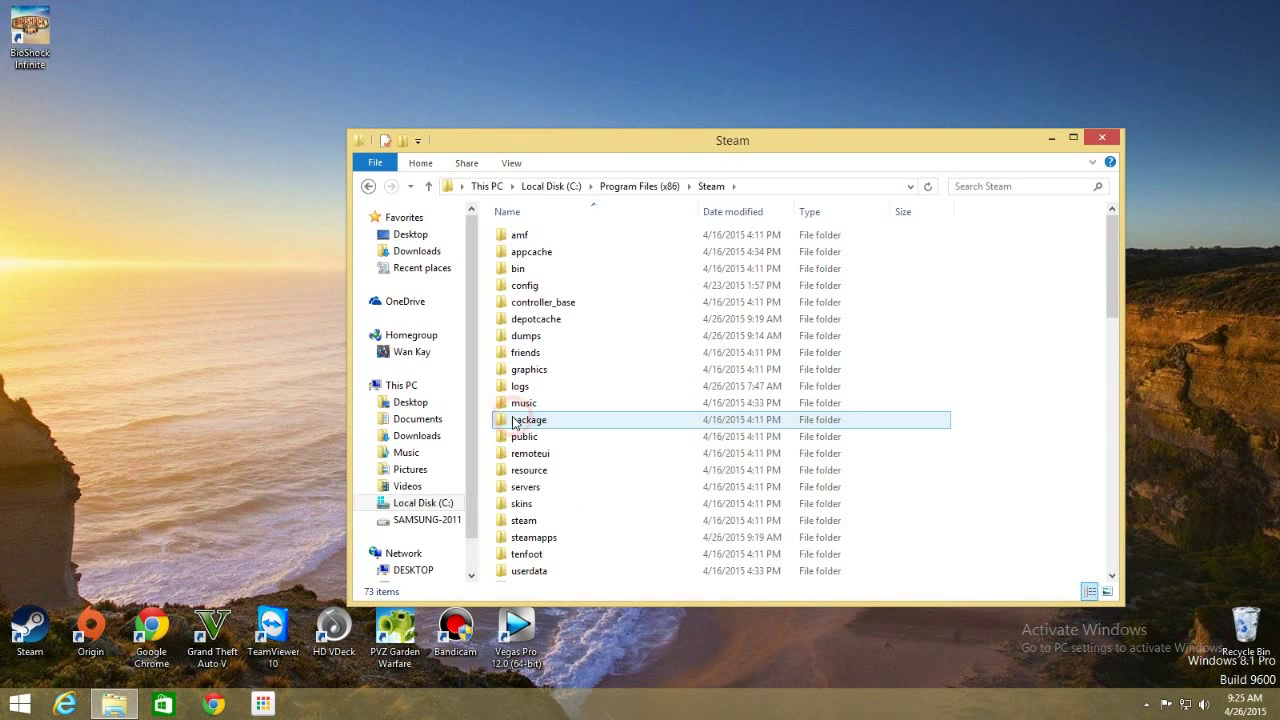
pyautogui.scroll(-1, 515, 422)
pyautogui.click(545, 494)
pyautogui.doubleClick(545, 492)
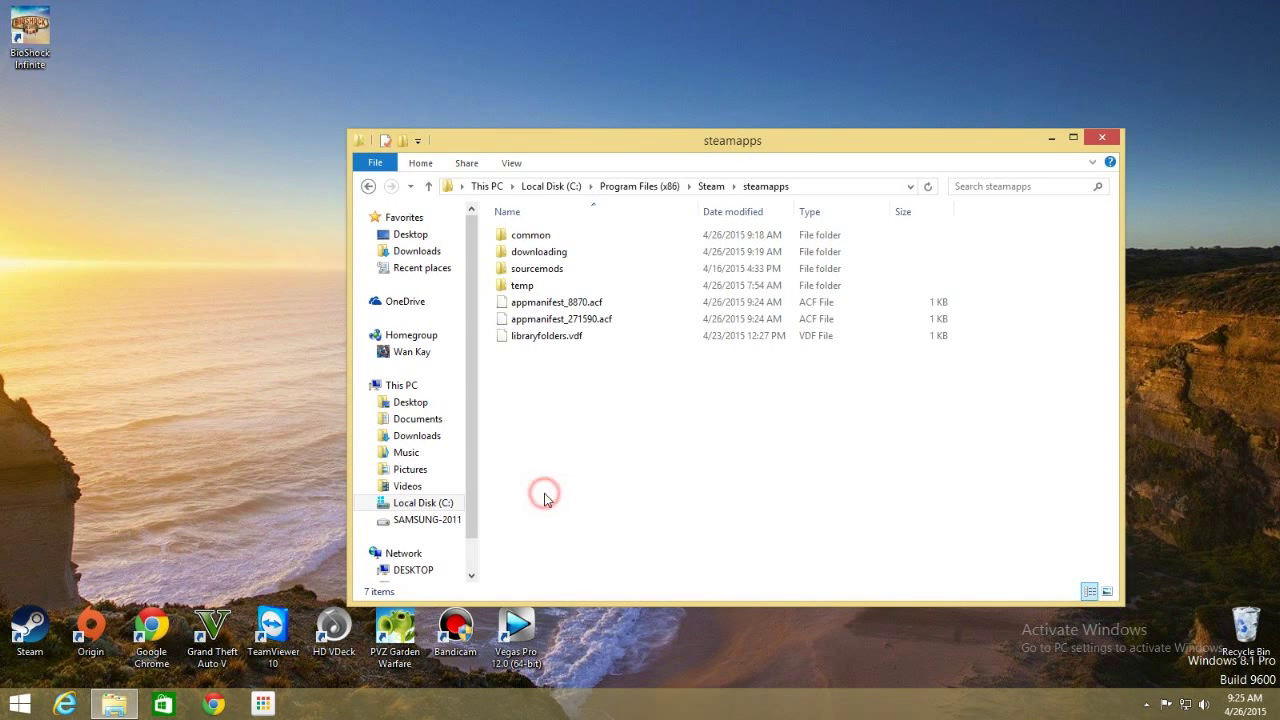
# Delete the 8870 folder and all the patch files inside the downloading folder.
pyautogui.doubleClick(545, 254)
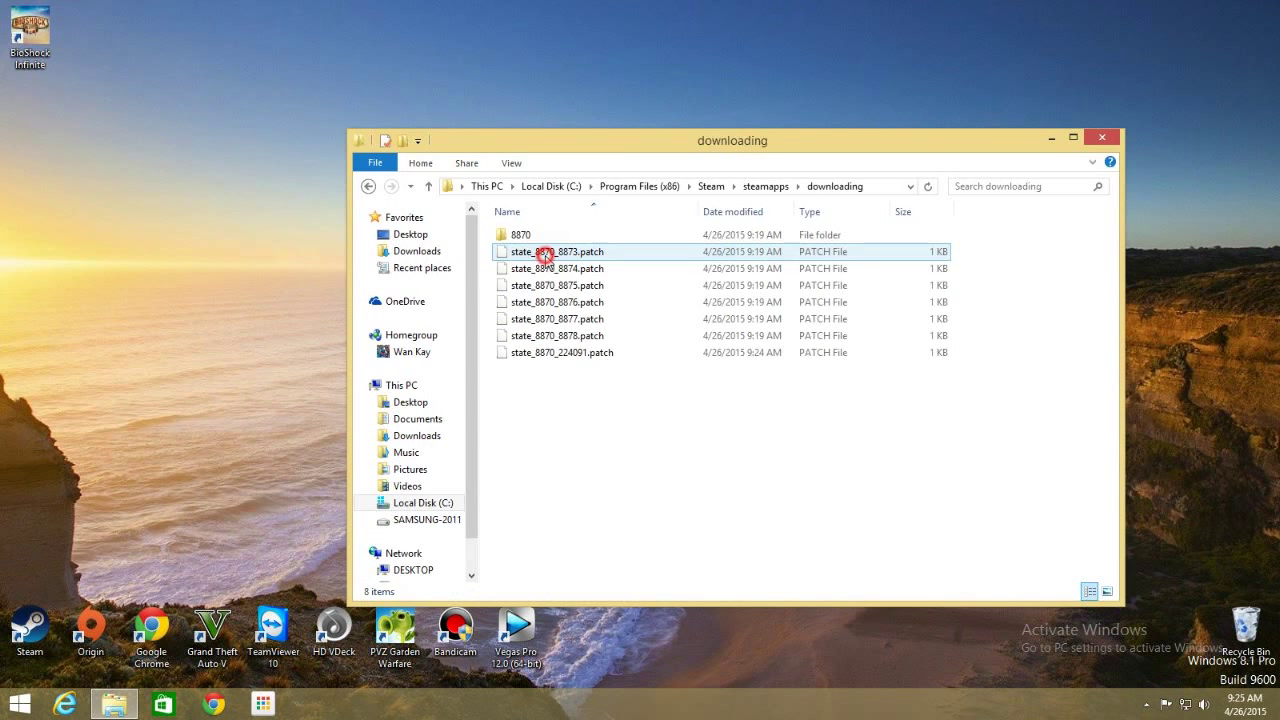
pyautogui.click(574, 456)
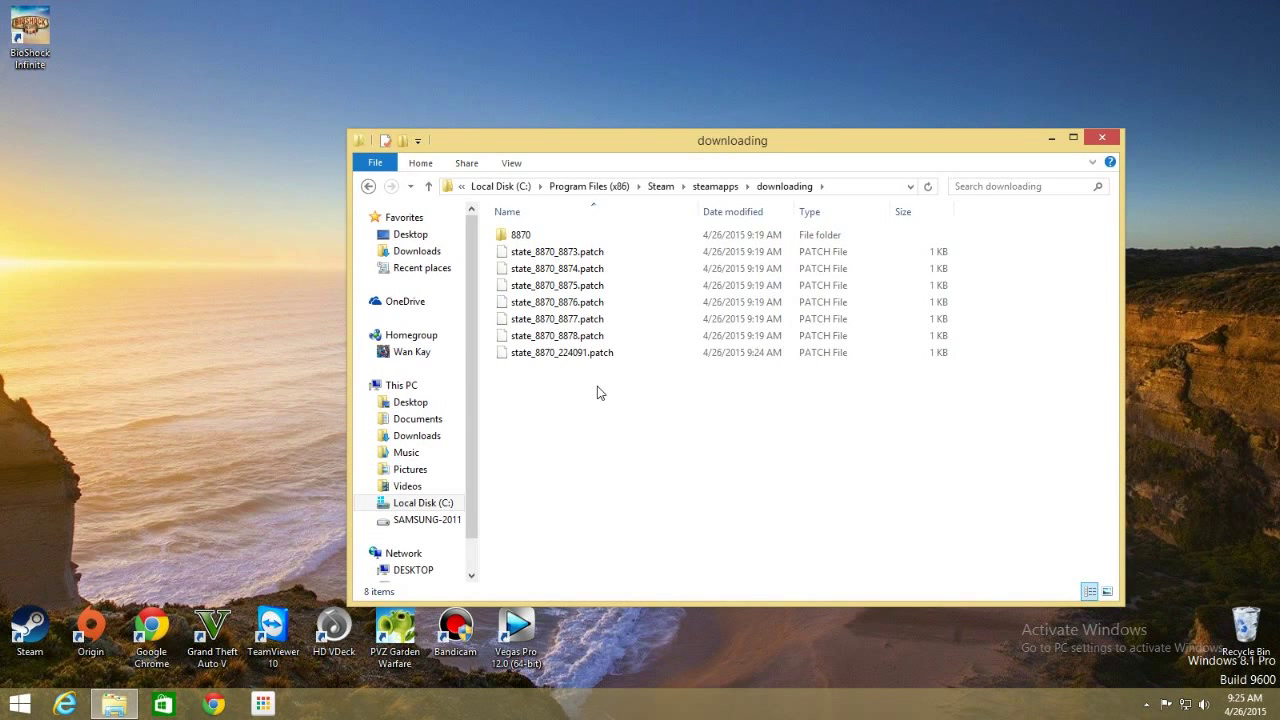
pyautogui.moveTo(598, 392)
pyautogui.mouseDown()
pyautogui.moveTo(612, 386)
pyautogui.moveTo(445, 90)
pyautogui.mouseUp()
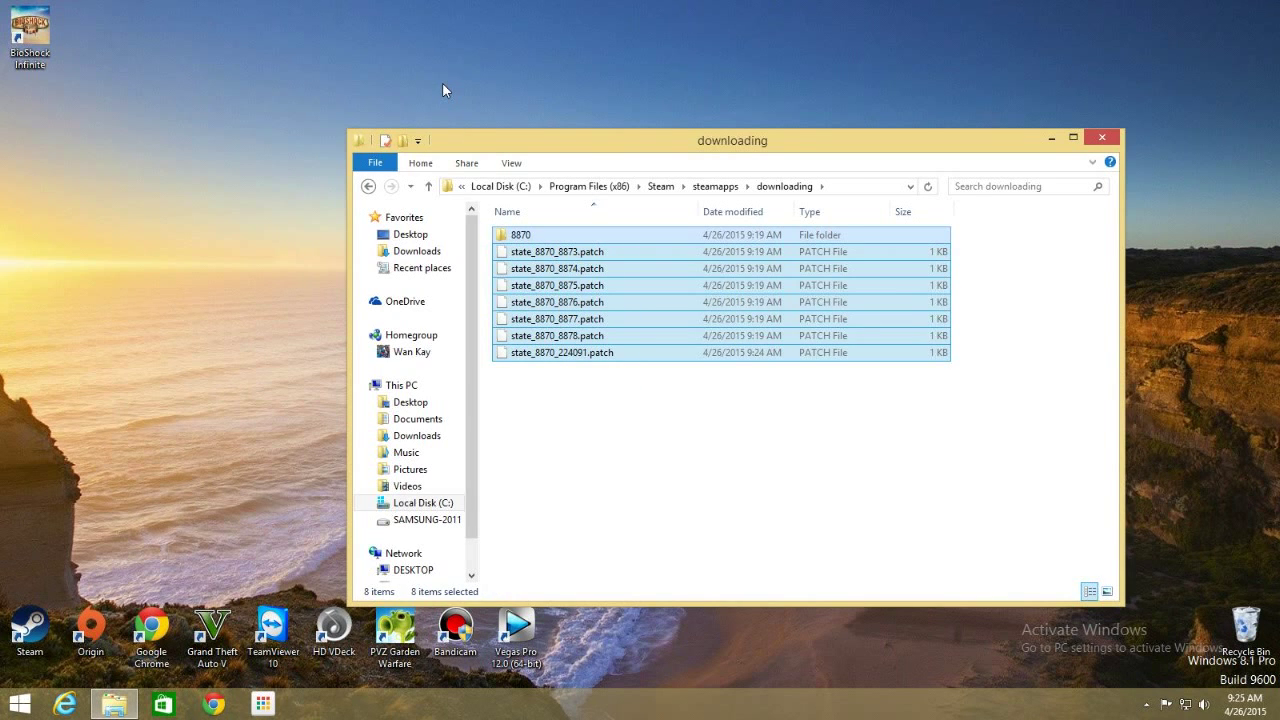
pyautogui.press('Delete')
pyautogui.press('Return')
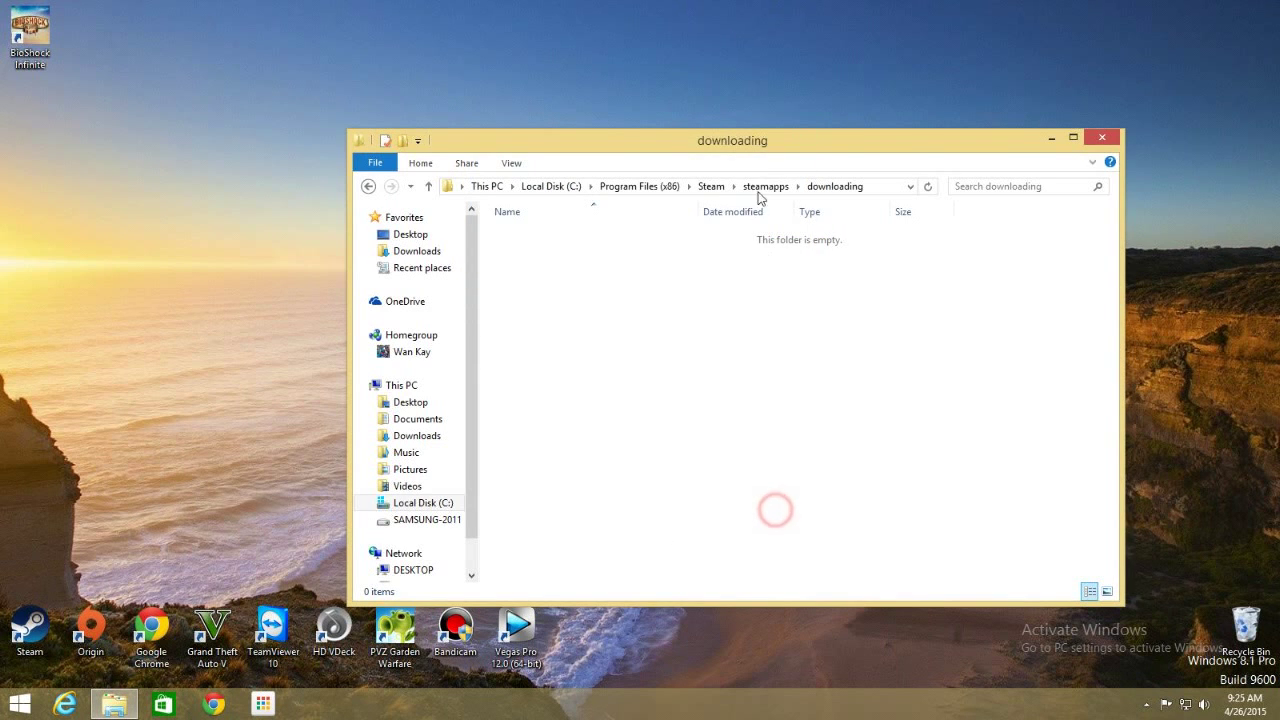
# Return to the steamapps folder and open the Backup folder from Documents in a second window beside it.
pyautogui.click(763, 187)
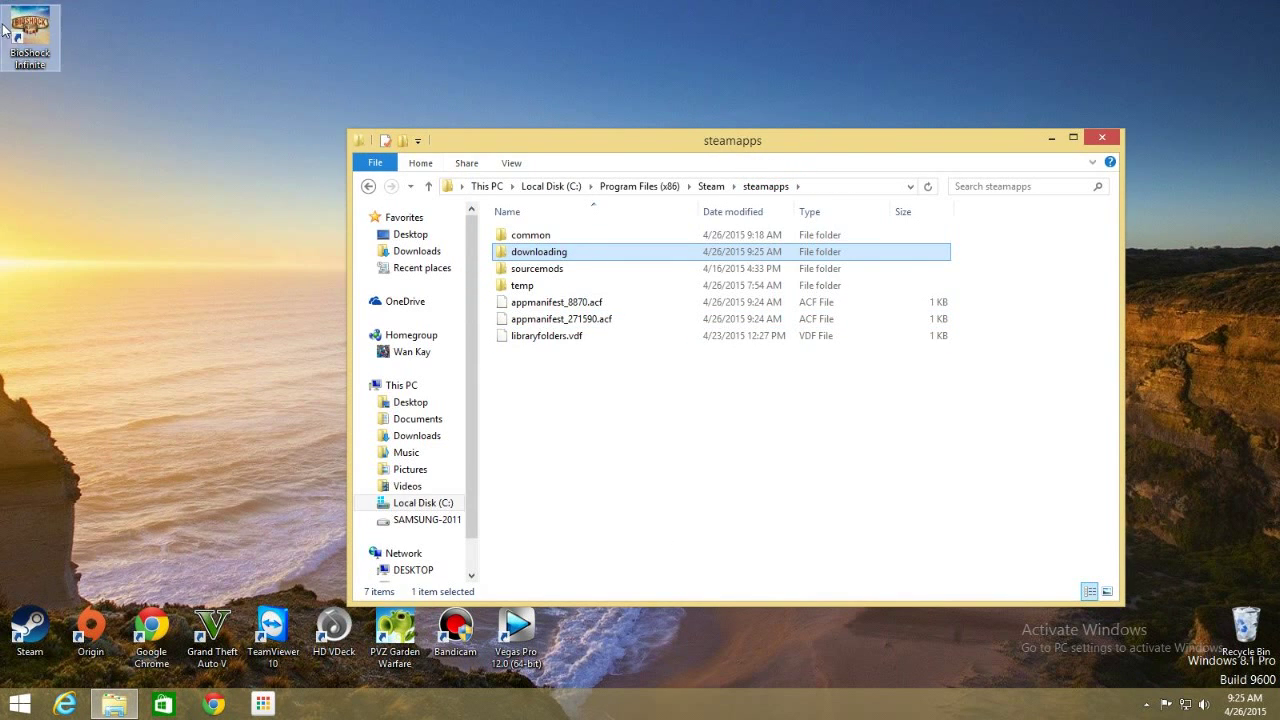
pyautogui.click(22, 707)
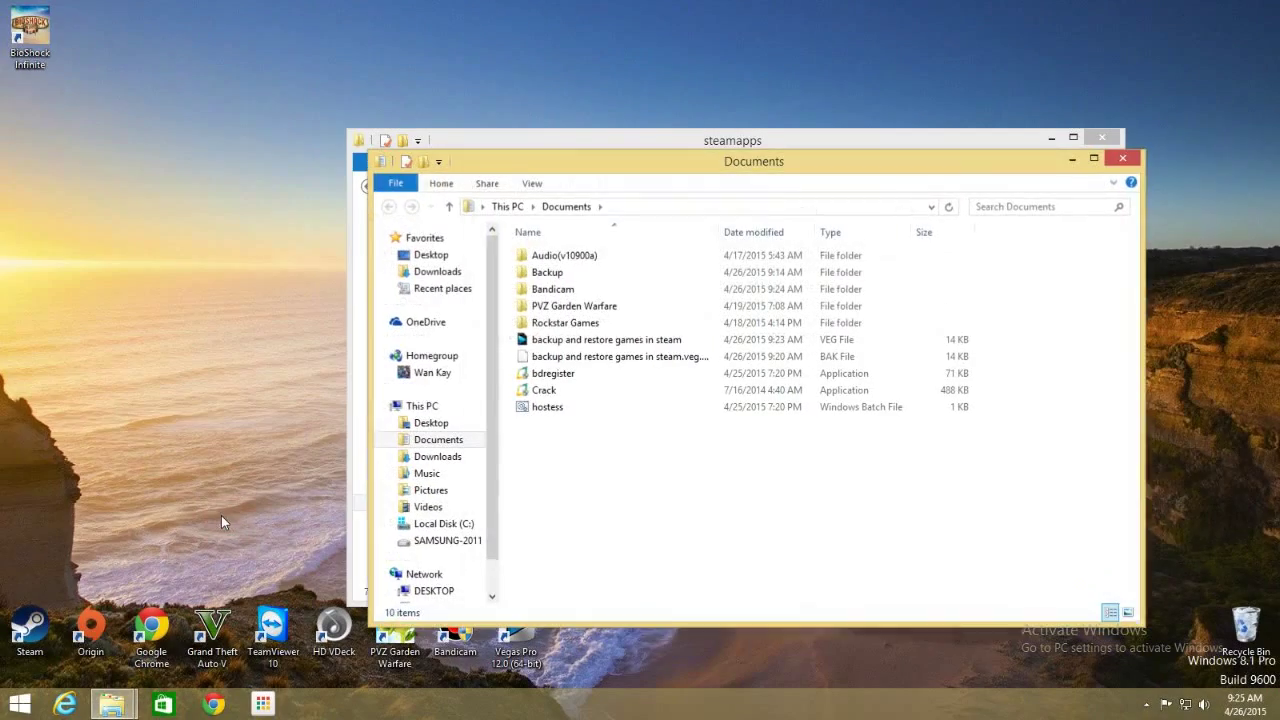
pyautogui.moveTo(800, 165)
pyautogui.mouseDown()
pyautogui.moveTo(450, 88)
pyautogui.moveTo(451, 44)
pyautogui.mouseUp()
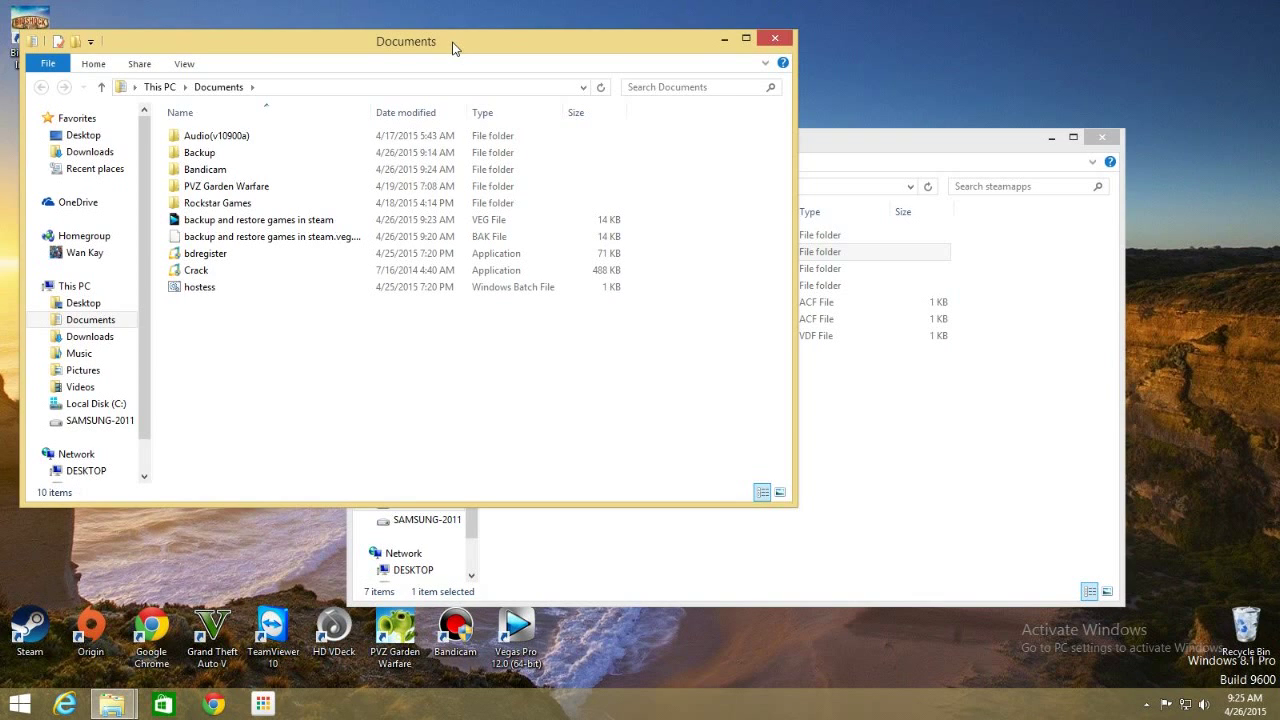
pyautogui.doubleClick(278, 154)
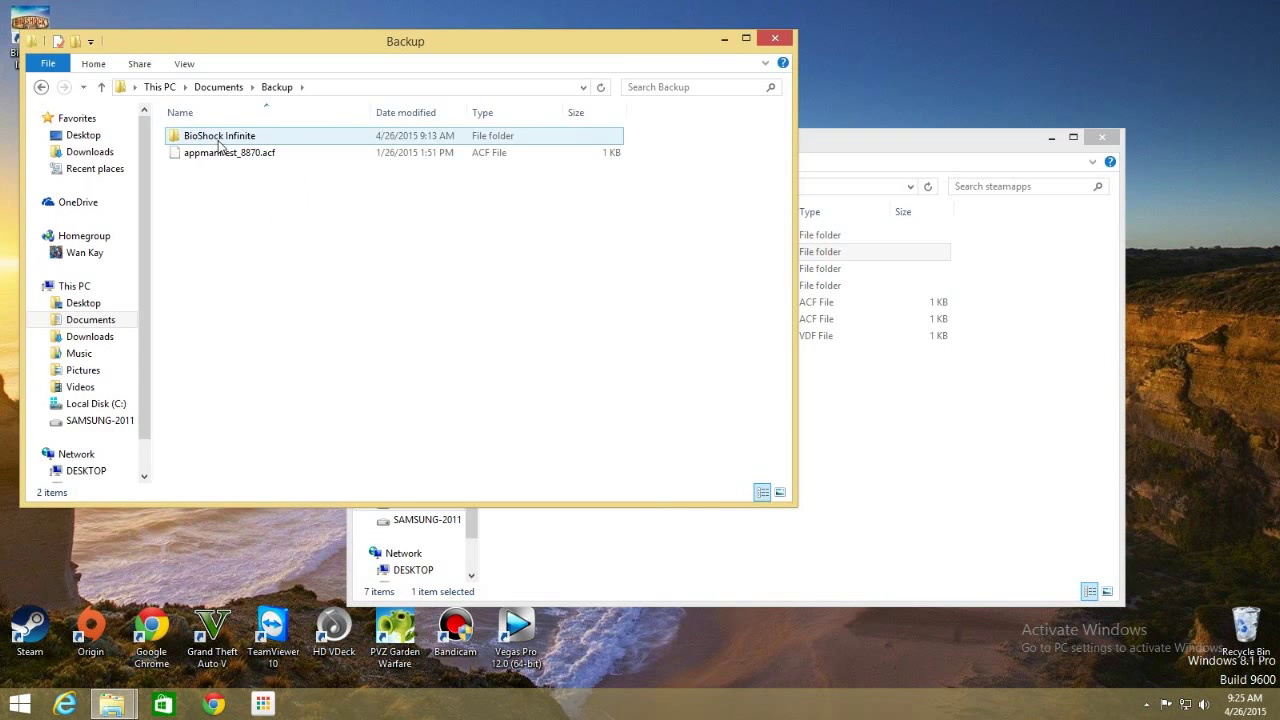
# Copy appmanifest_8870.acf from the Backup folder into steamapps, replacing the existing file.
pyautogui.click(250, 163)
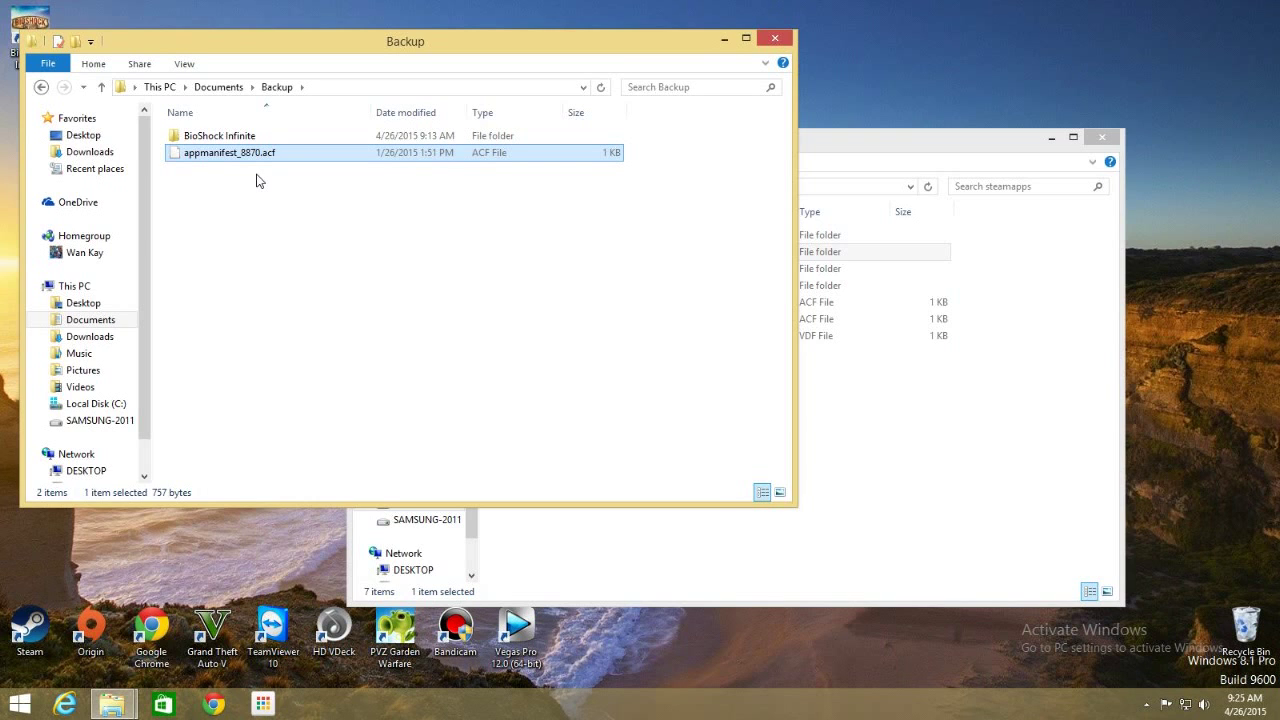
pyautogui.click(1045, 436)
pyautogui.click(864, 438)
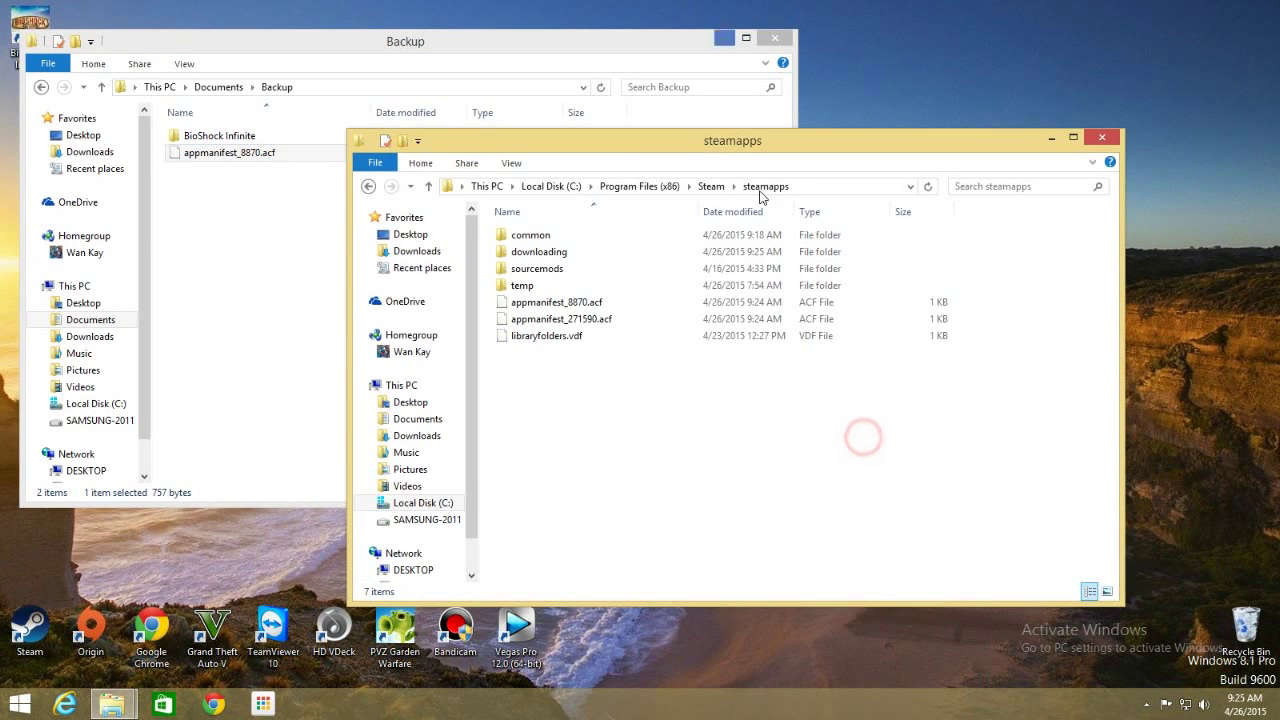
pyautogui.click(787, 413)
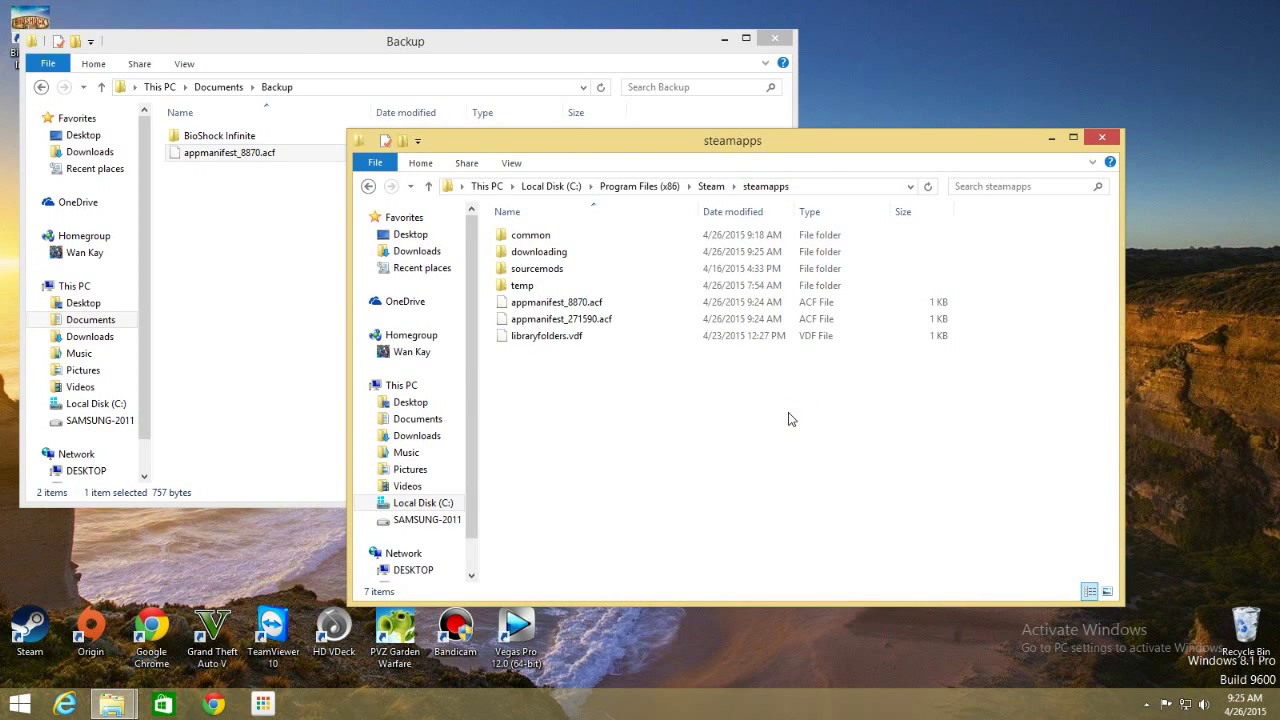
pyautogui.hotkey('ctrl', 'v')
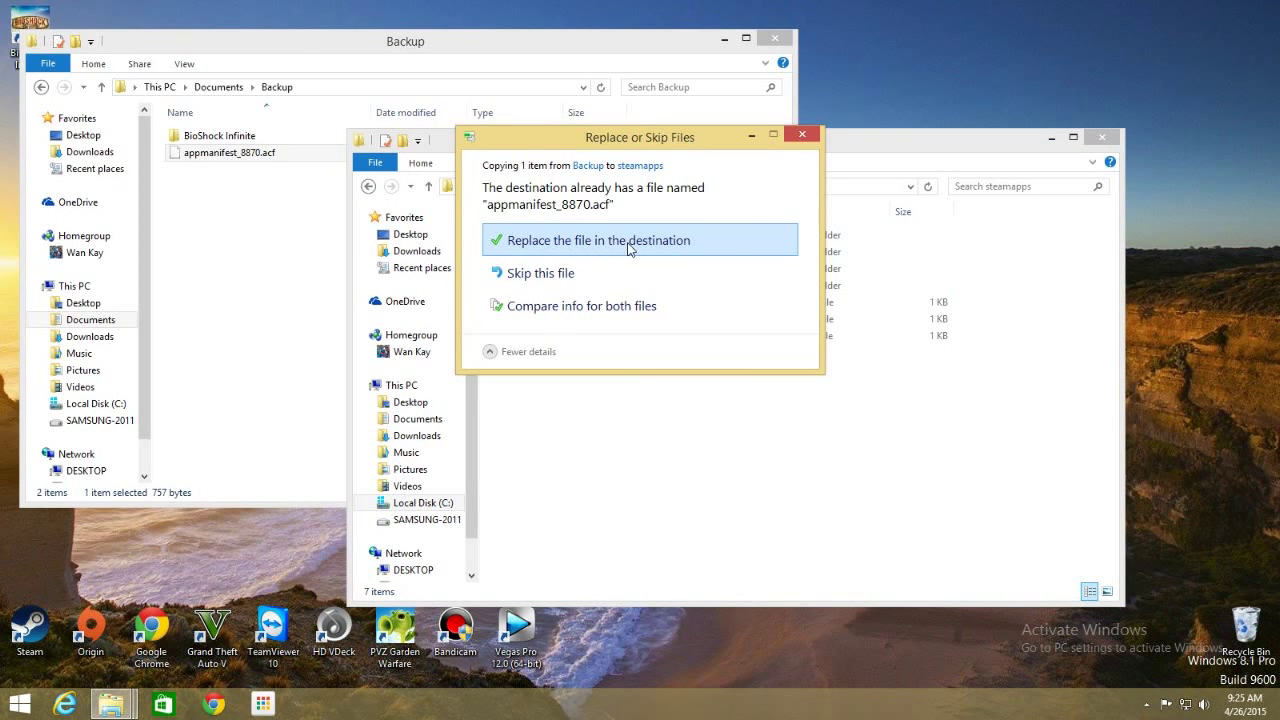
pyautogui.click(688, 242)
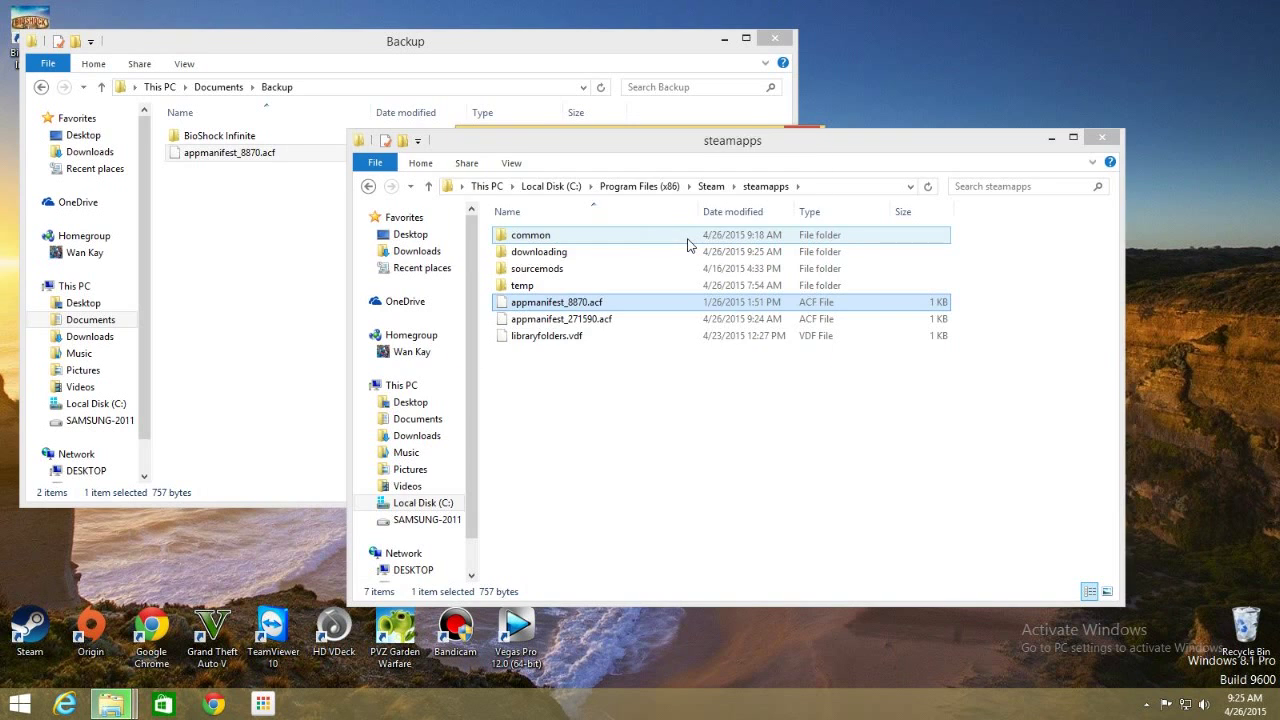
# Move the BioShock Infinite folder from Backup into the common folder inside steamapps.
pyautogui.doubleClick(594, 235)
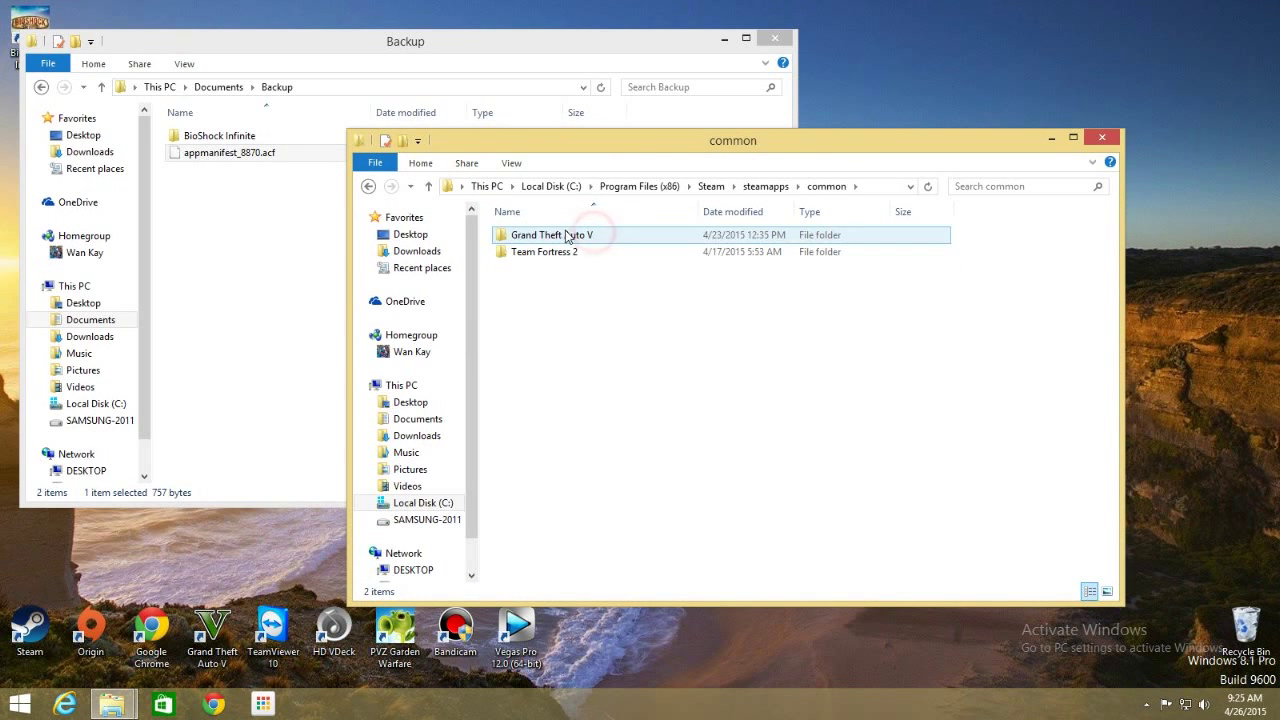
pyautogui.click(607, 278)
pyautogui.click(197, 205)
pyautogui.click(194, 135)
pyautogui.rightClick(204, 140)
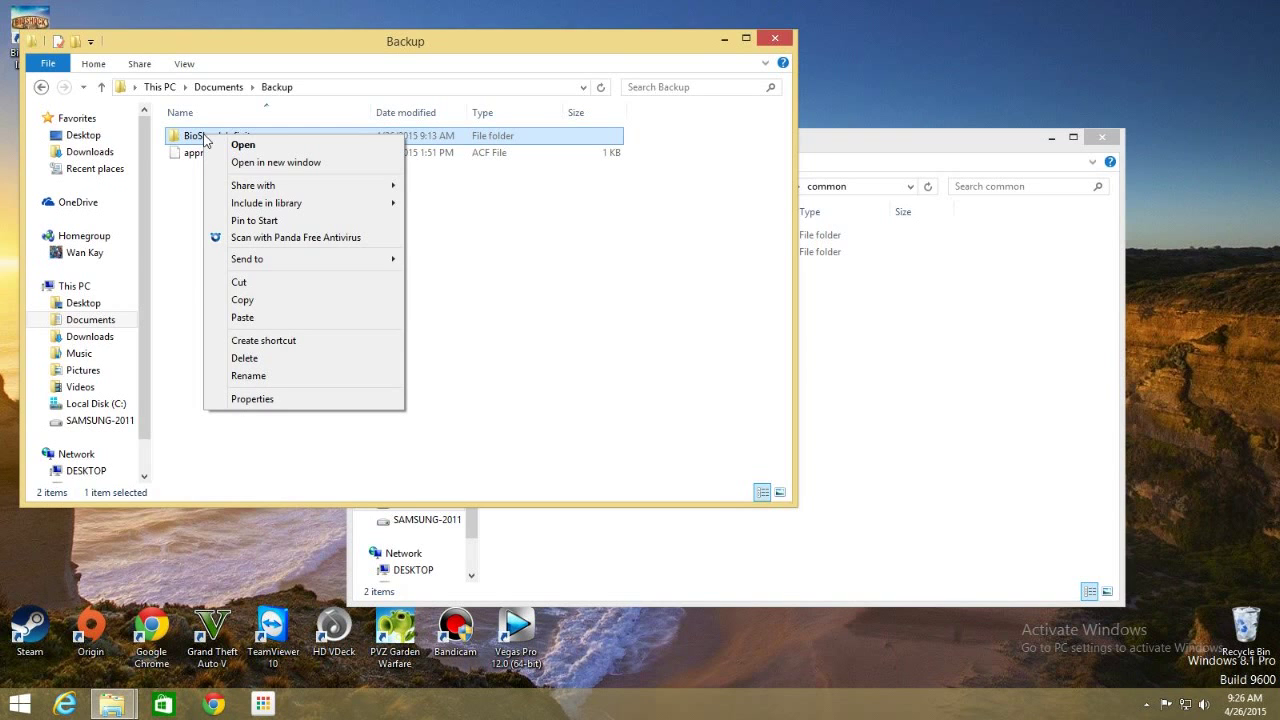
pyautogui.click(246, 283)
pyautogui.click(951, 340)
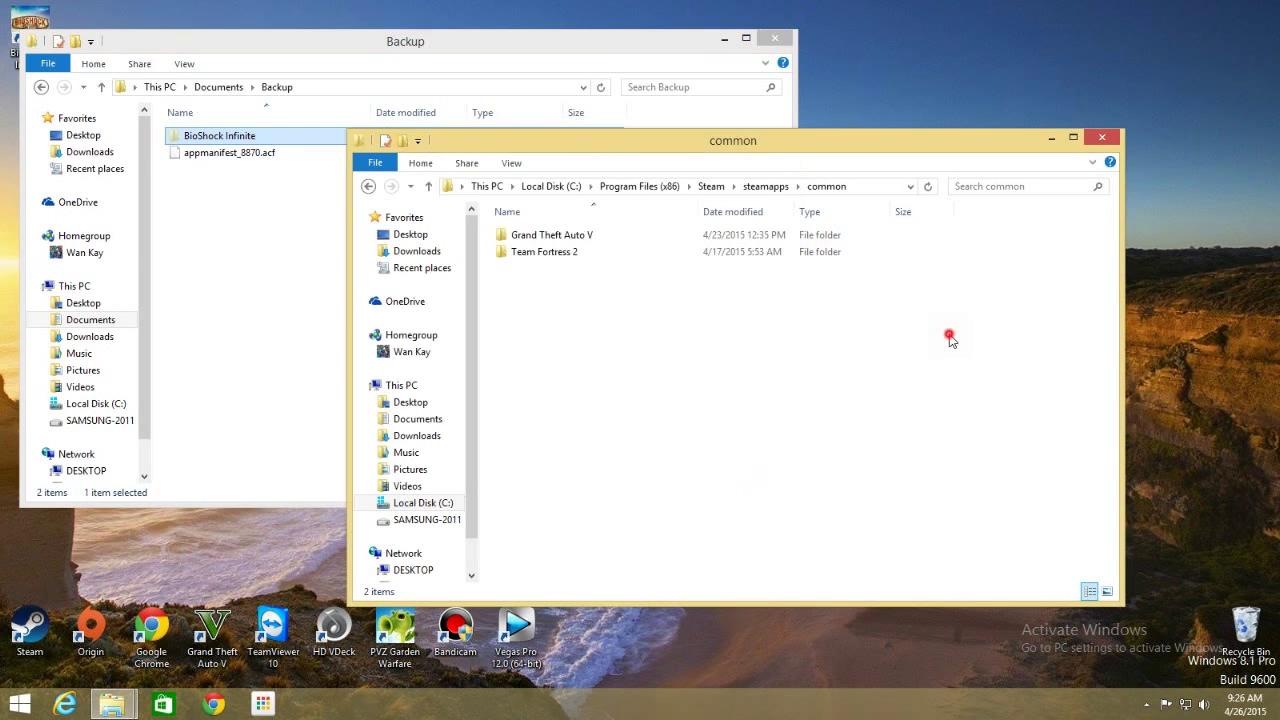
pyautogui.rightClick(599, 341)
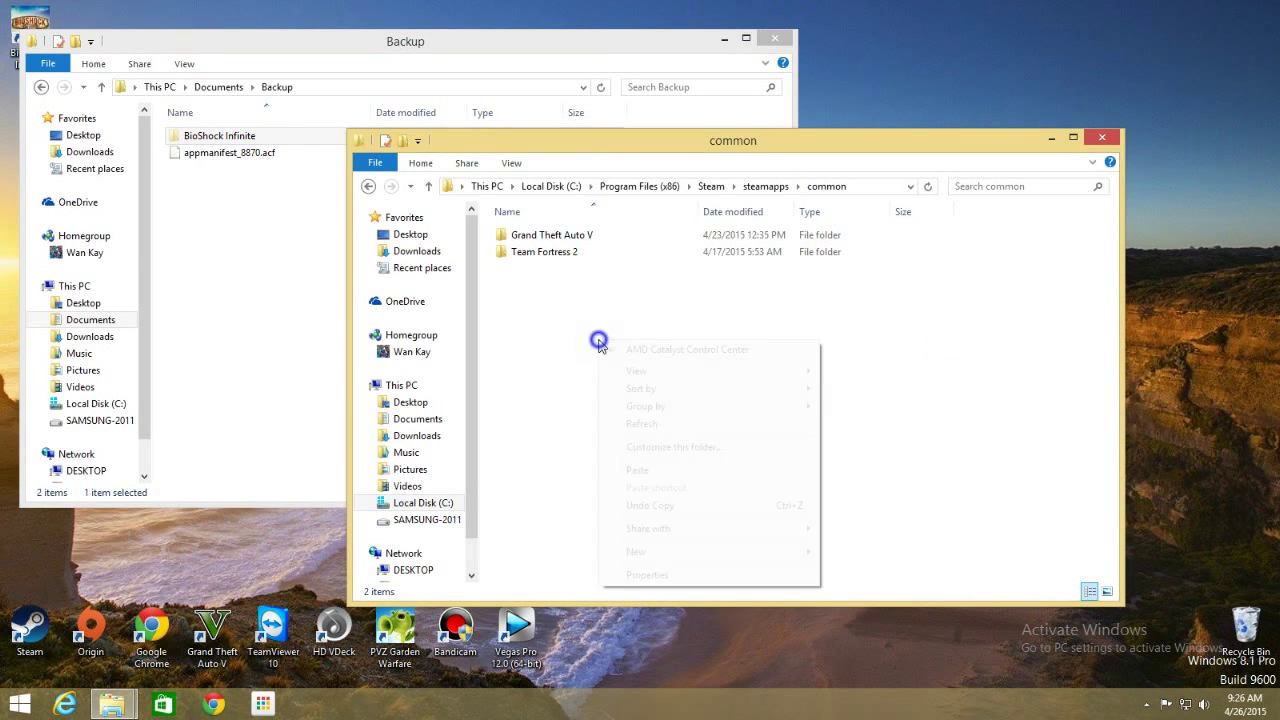
pyautogui.click(651, 472)
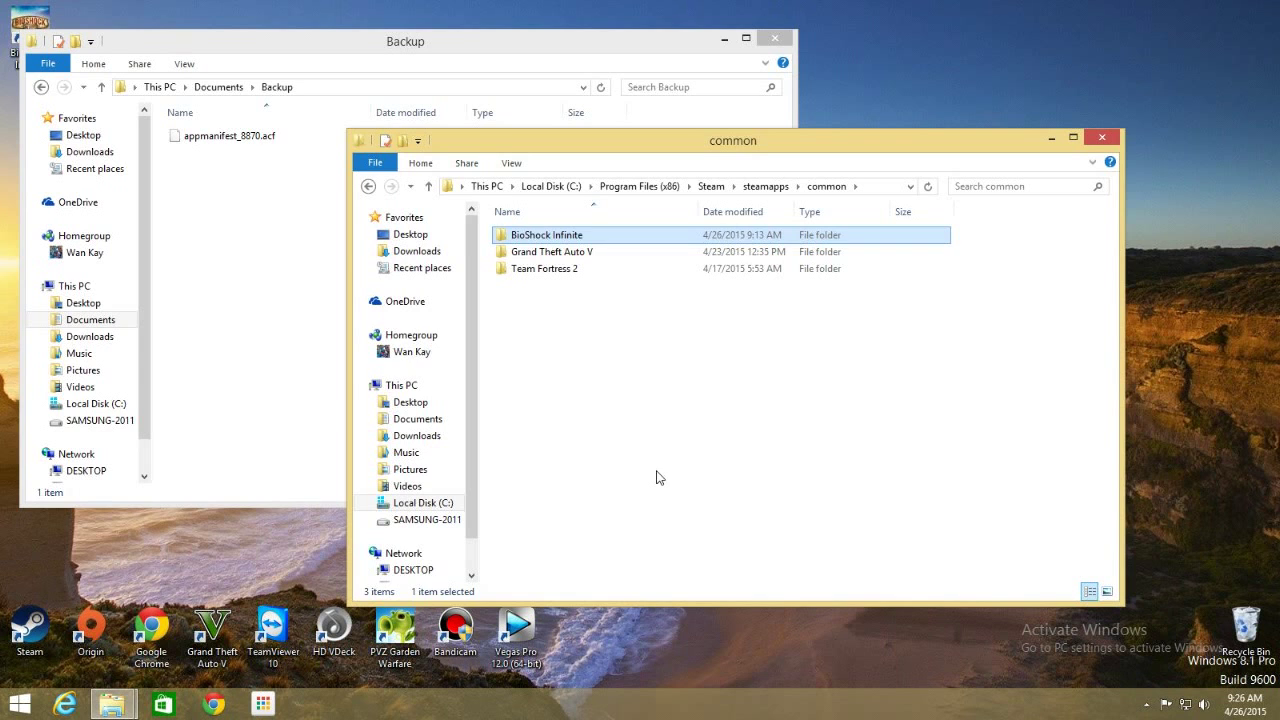
pyautogui.click(657, 477)
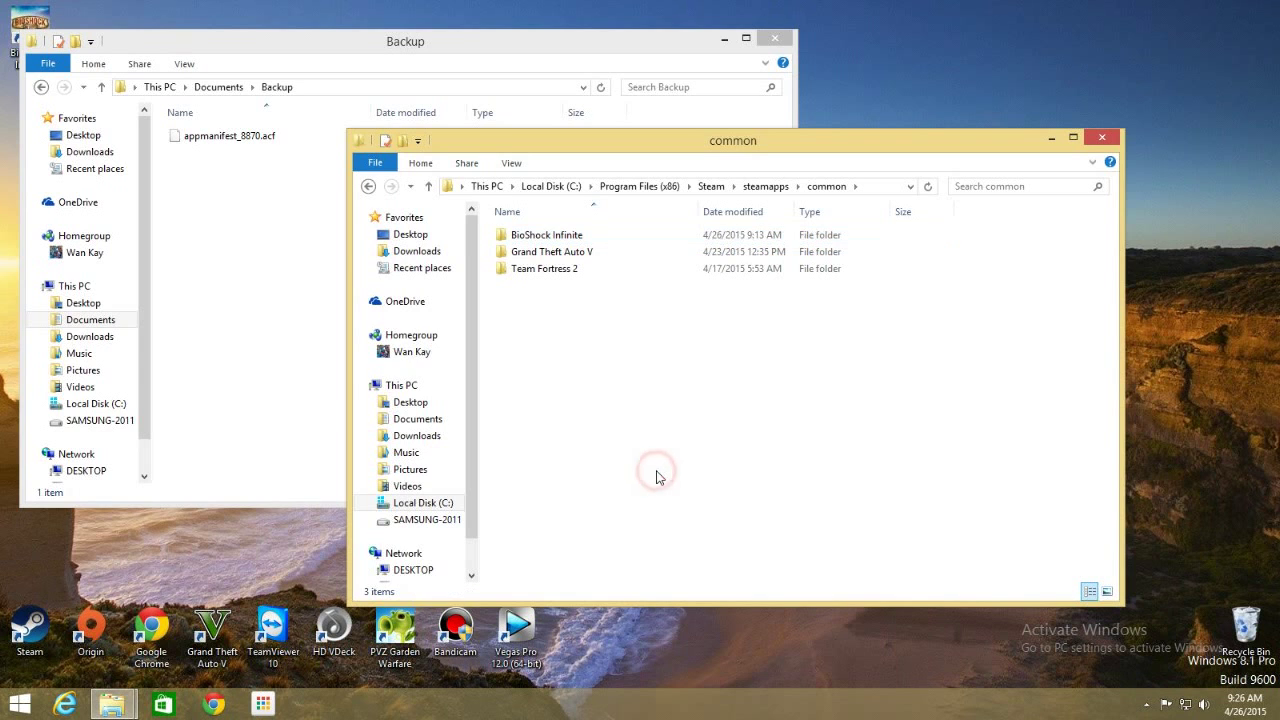
# Check what remains in the Backup folder and close both File Explorer windows.
pyautogui.click(217, 236)
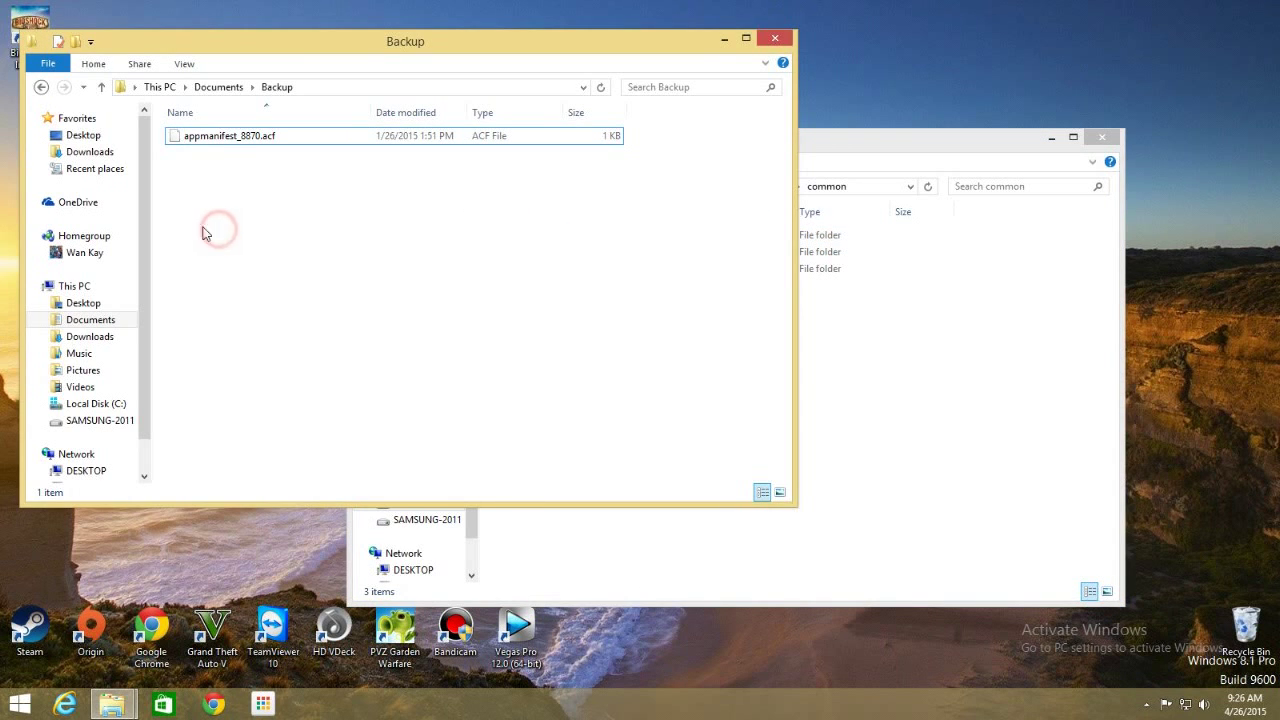
pyautogui.click(881, 146)
pyautogui.click(786, 44)
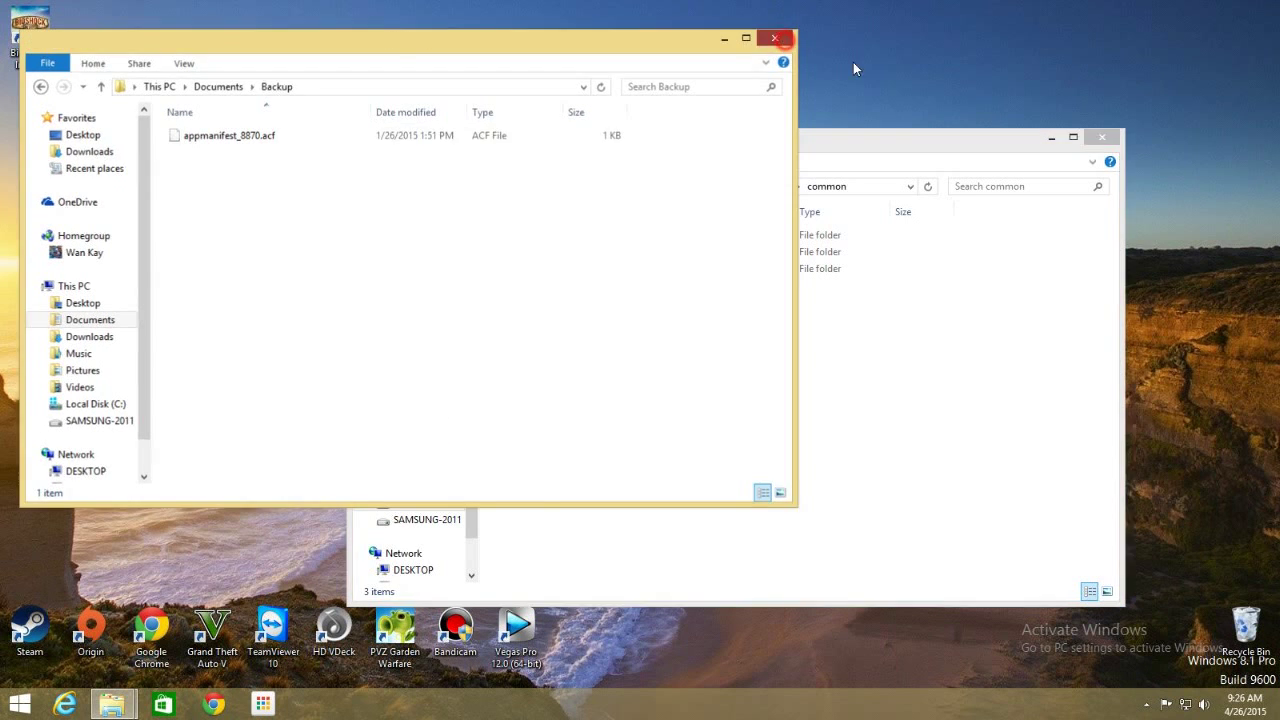
pyautogui.click(1116, 134)
pyautogui.click(349, 166)
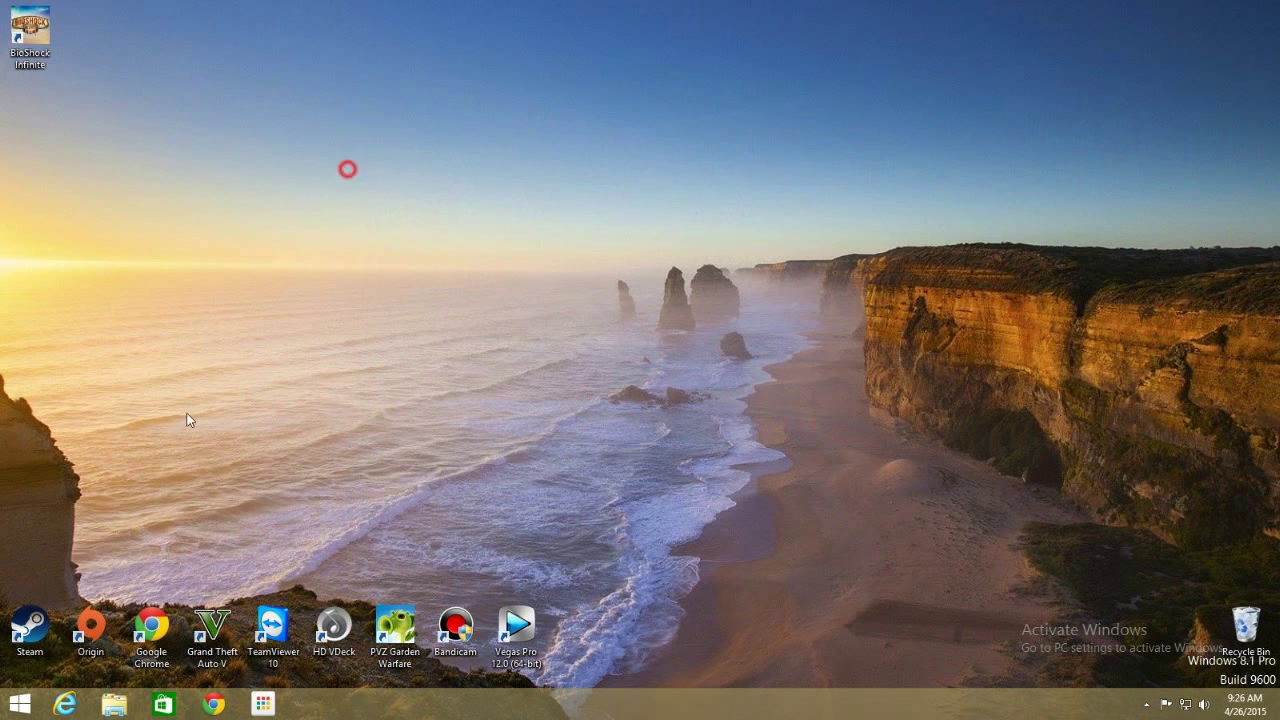
# Start Steam and launch BioShock Infinite from the library, closing the update news window.
pyautogui.doubleClick(30, 628)
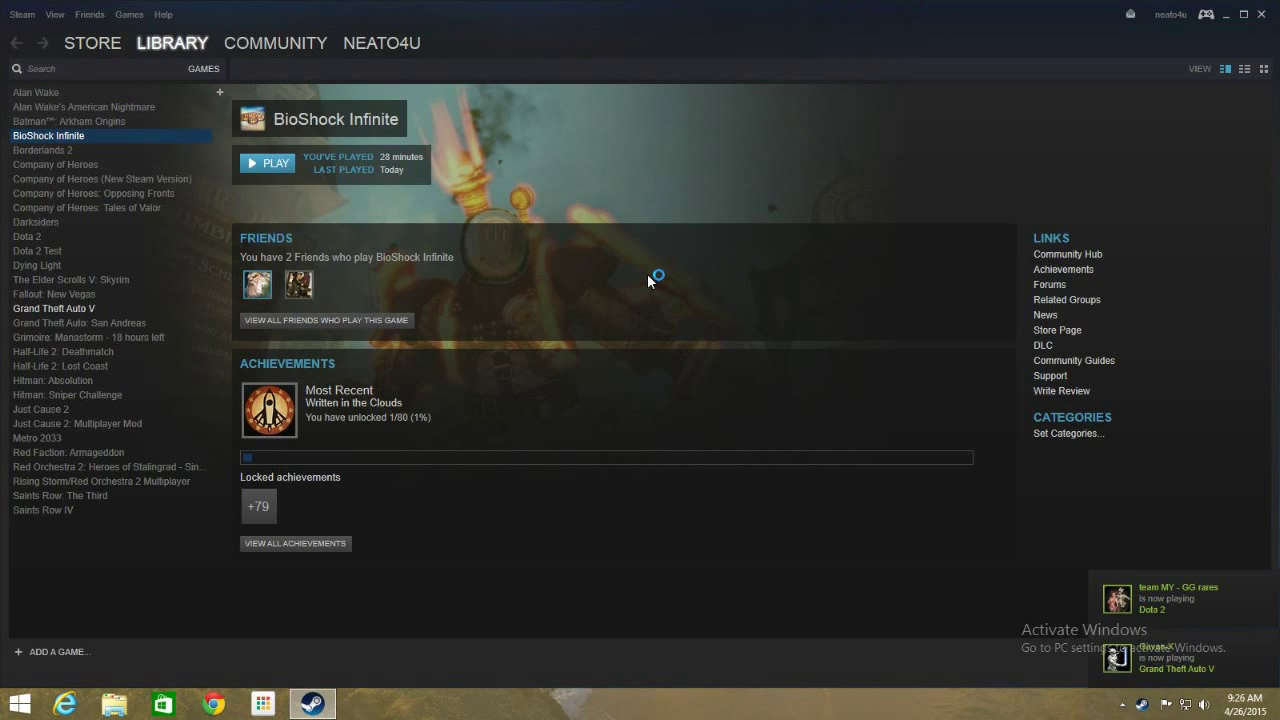
pyautogui.click(281, 165)
pyautogui.click(724, 399)
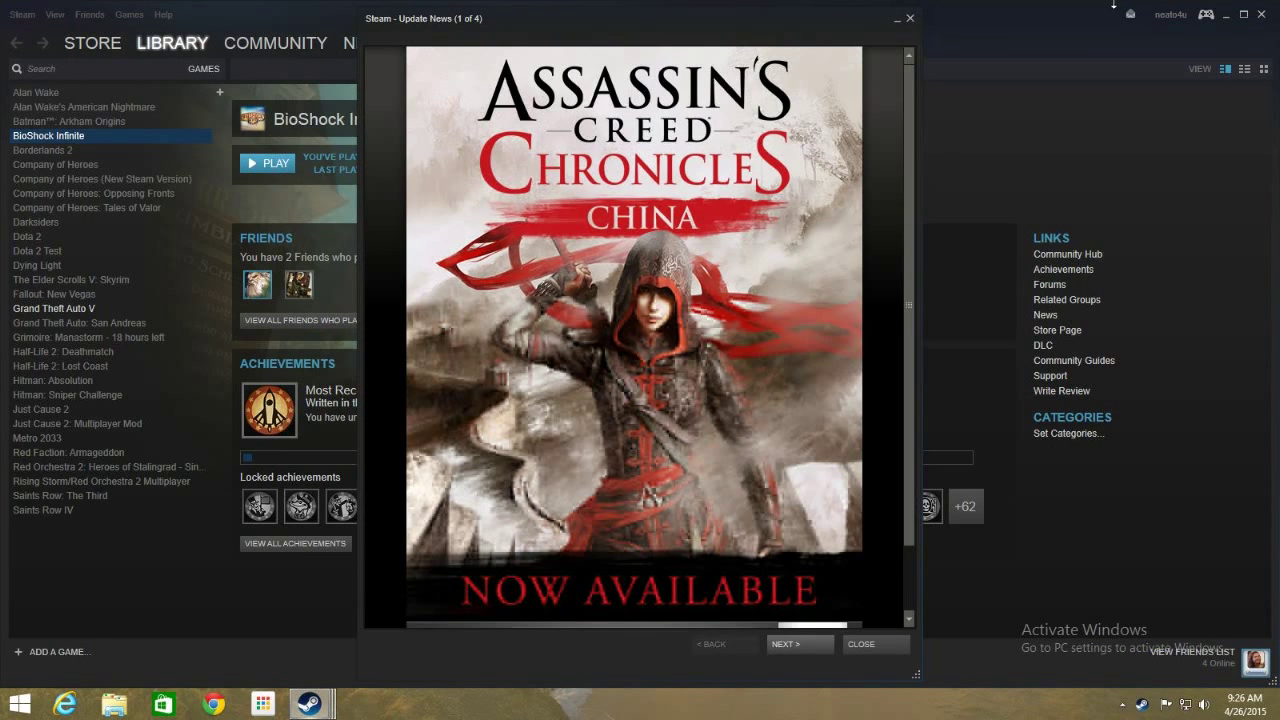
pyautogui.click(910, 18)
pyautogui.click(646, 397)
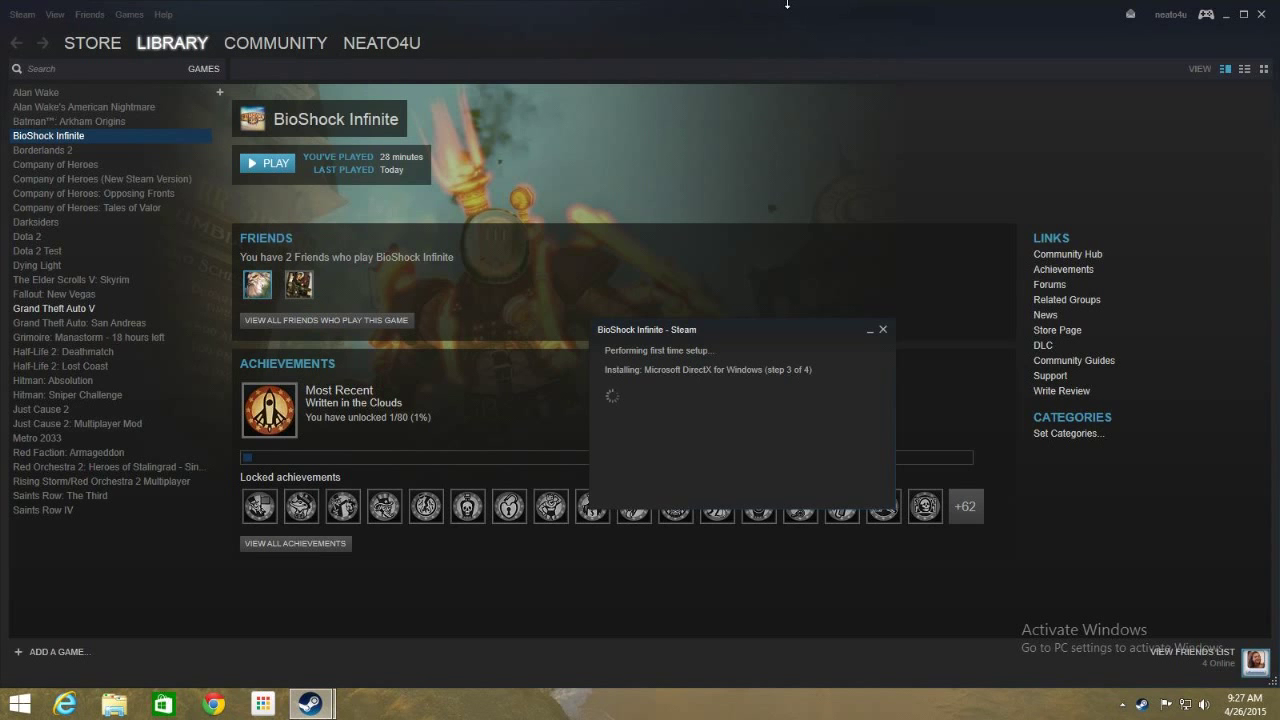
pyautogui.click(114, 705)
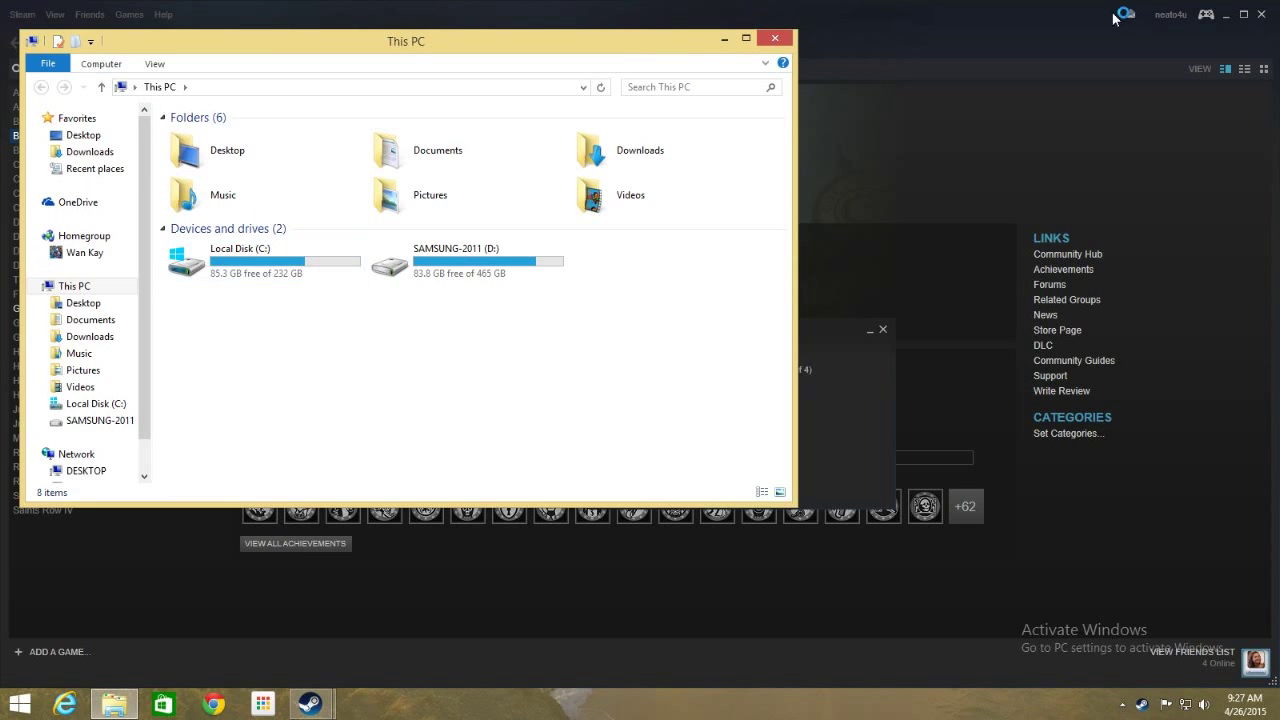
pyautogui.click(774, 39)
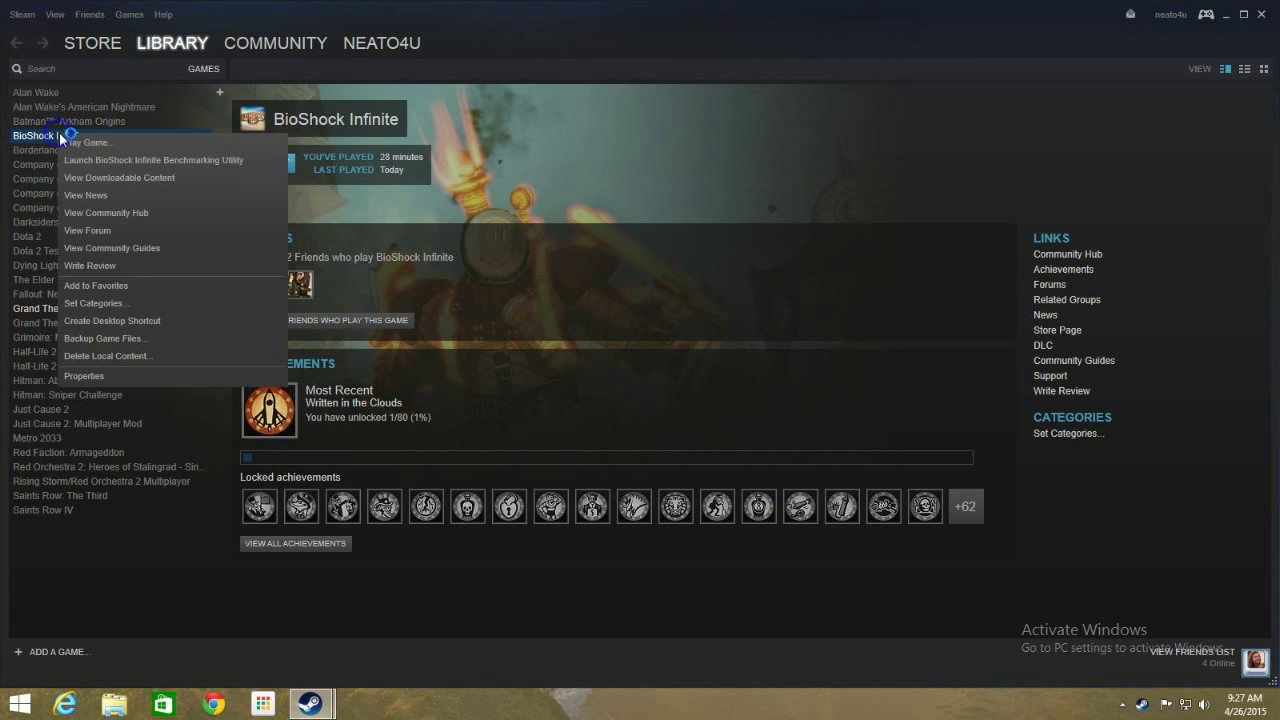
pyautogui.rightClick(60, 136)
pyautogui.press('Escape')
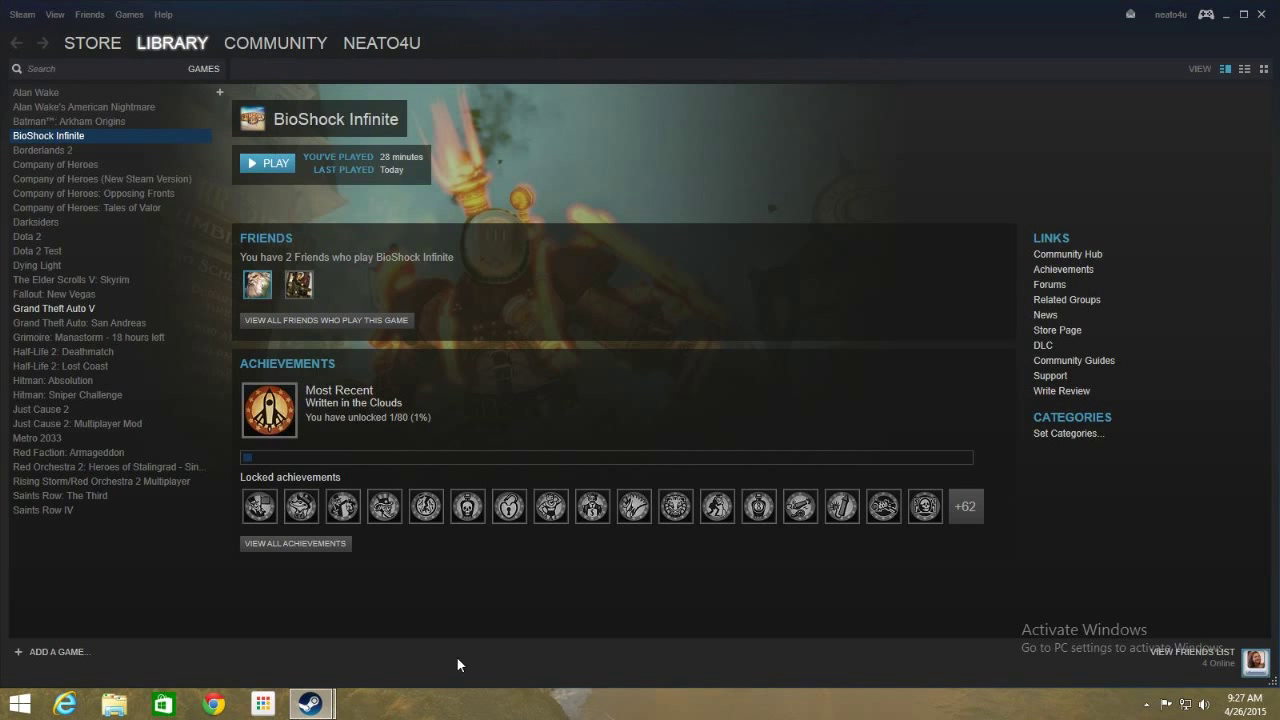
pyautogui.moveTo(310, 704)
pyautogui.click(353, 645)
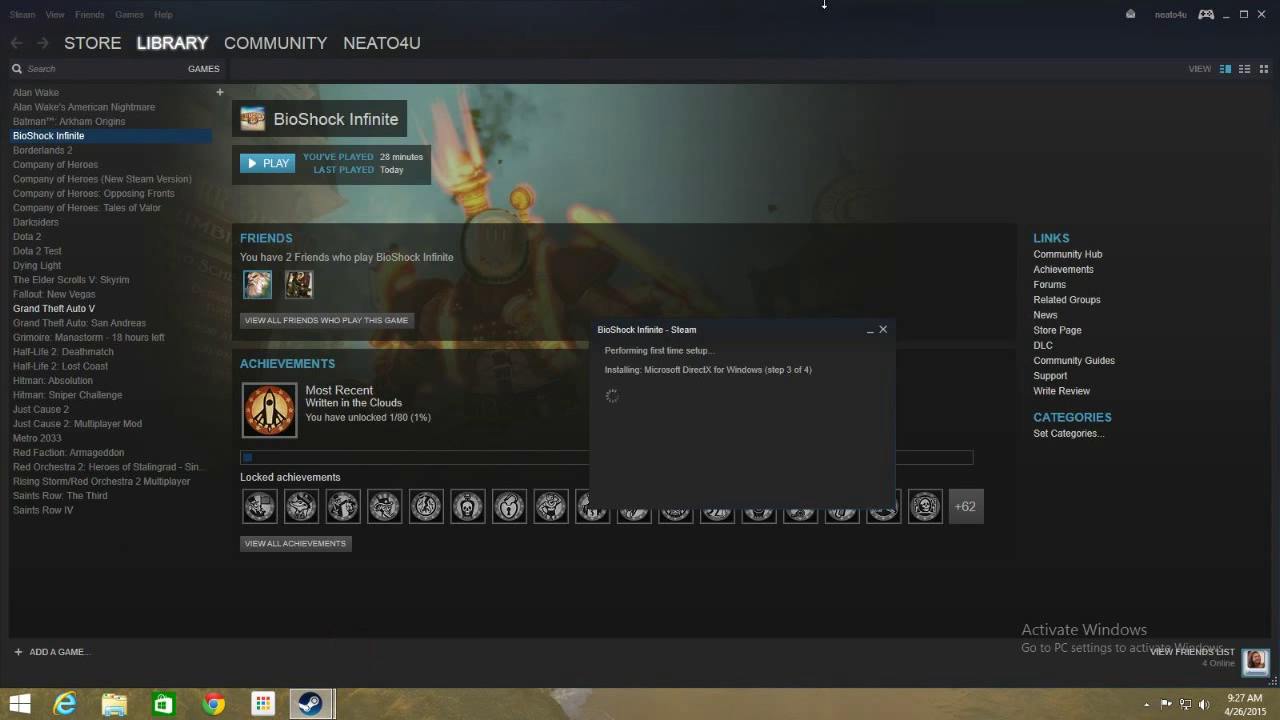